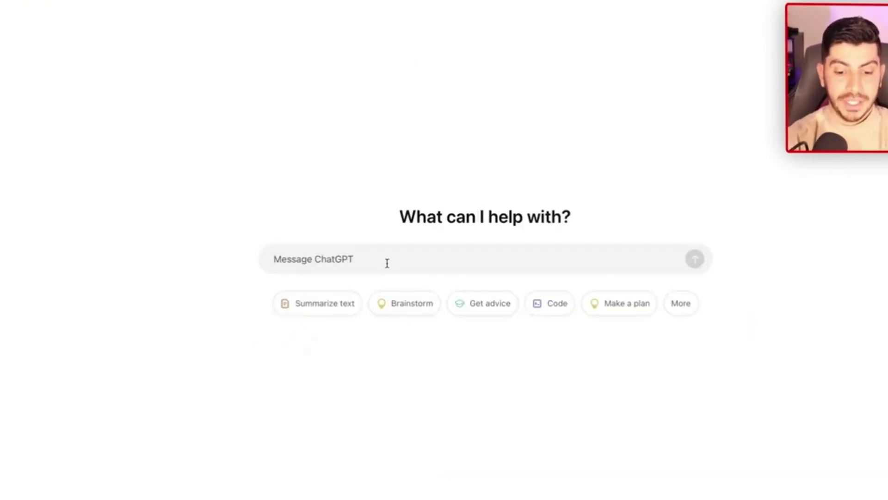
Ask ChatGPT "please give the top 20 dropshipping niches"
text(please give the top 20 dropshipping)
text( niches)
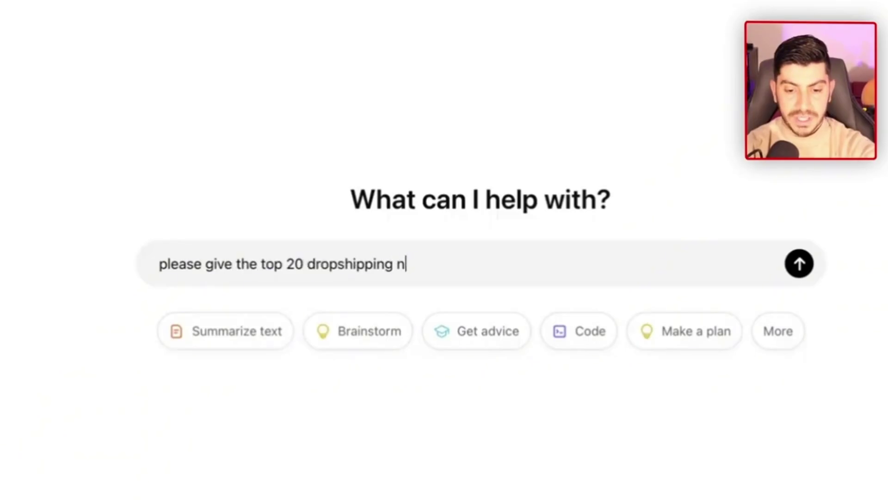
key(Return)
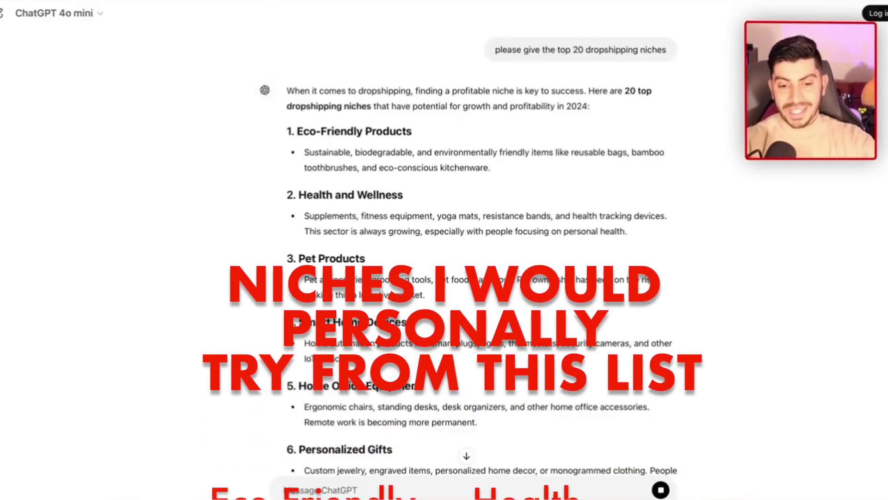
Read through the generated list of 20 dropshipping niches and their product examples
scroll(484, 309, down, 2)
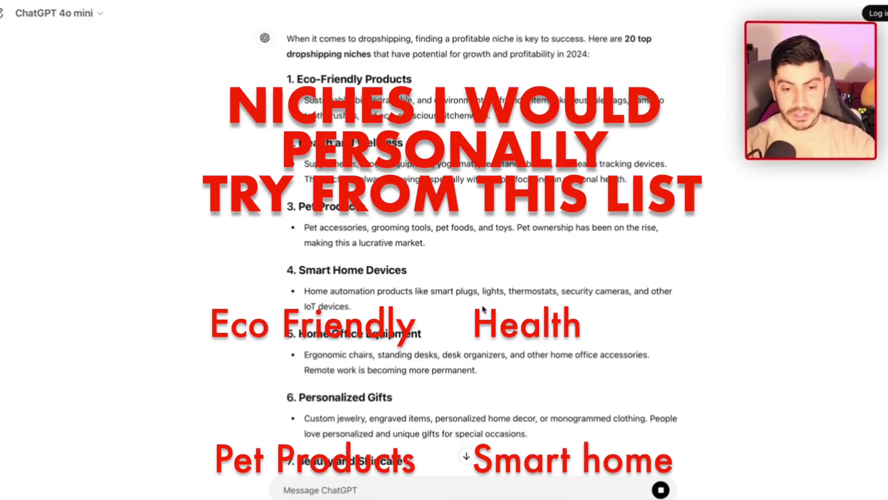
scroll(484, 309, down, 1)
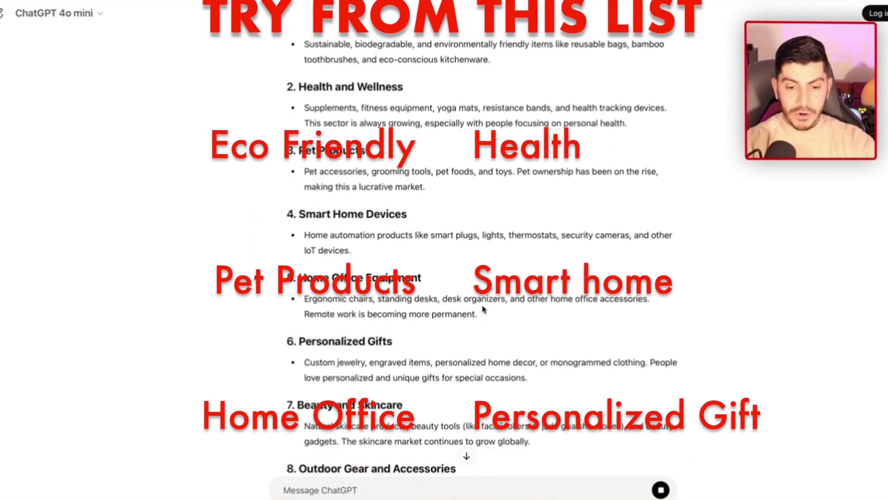
scroll(484, 309, down, 1)
scroll(483, 309, down, 2)
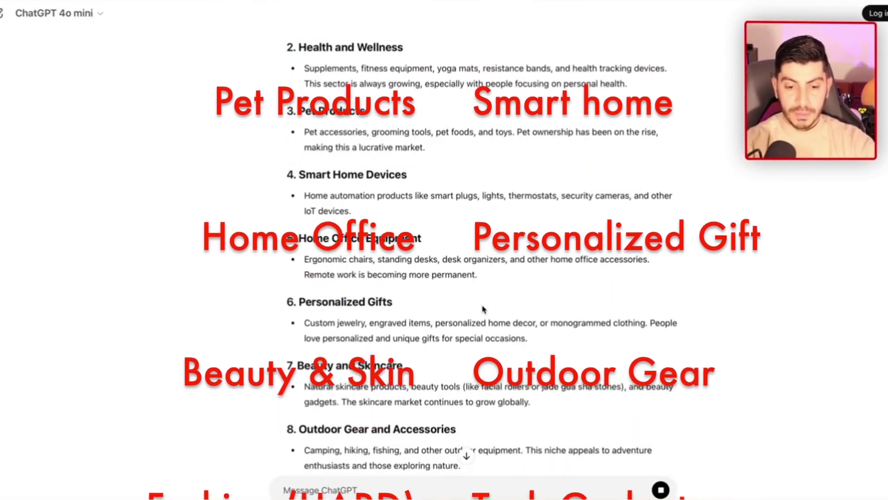
scroll(483, 309, down, 3)
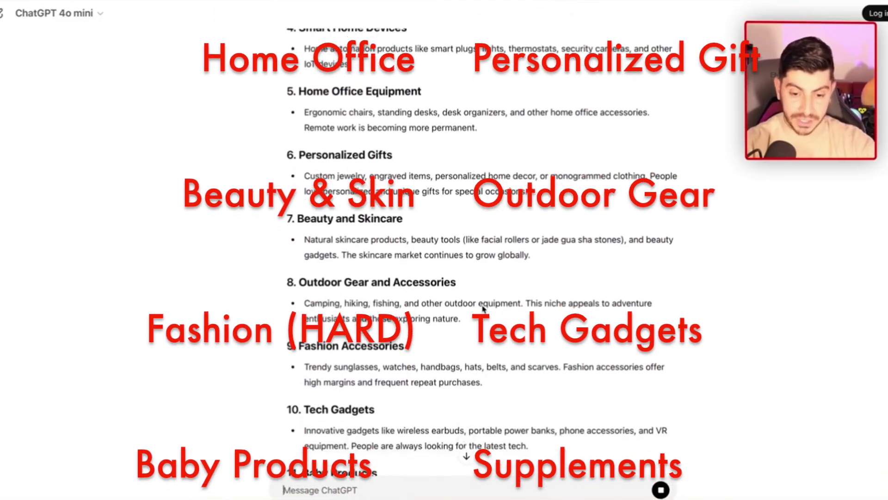
scroll(482, 309, down, 3)
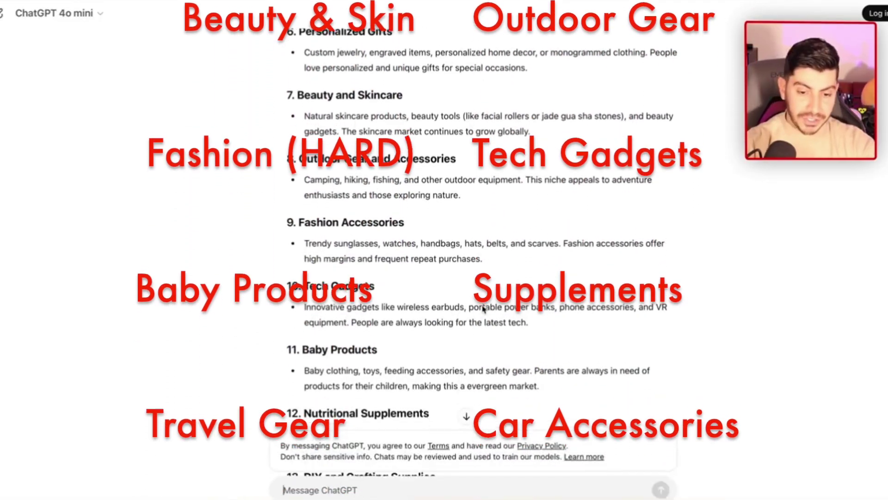
scroll(483, 309, down, 4)
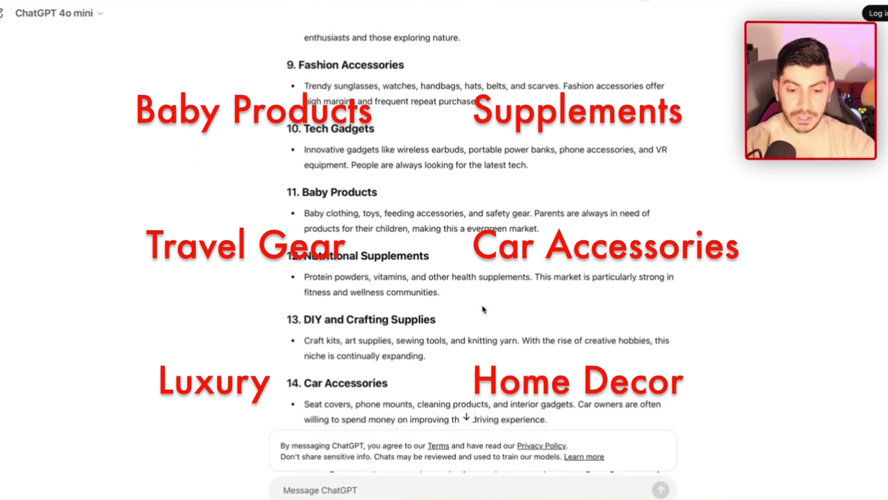
scroll(483, 309, down, 2)
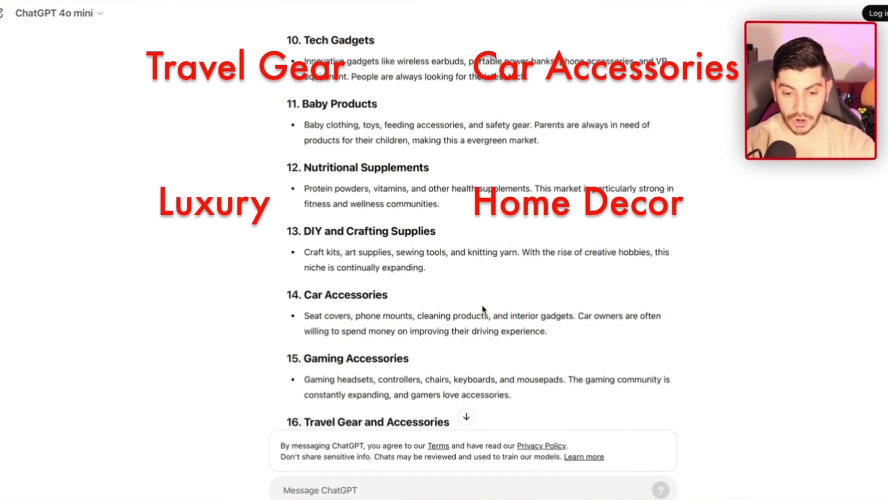
scroll(482, 309, down, 2)
scroll(483, 309, down, 4)
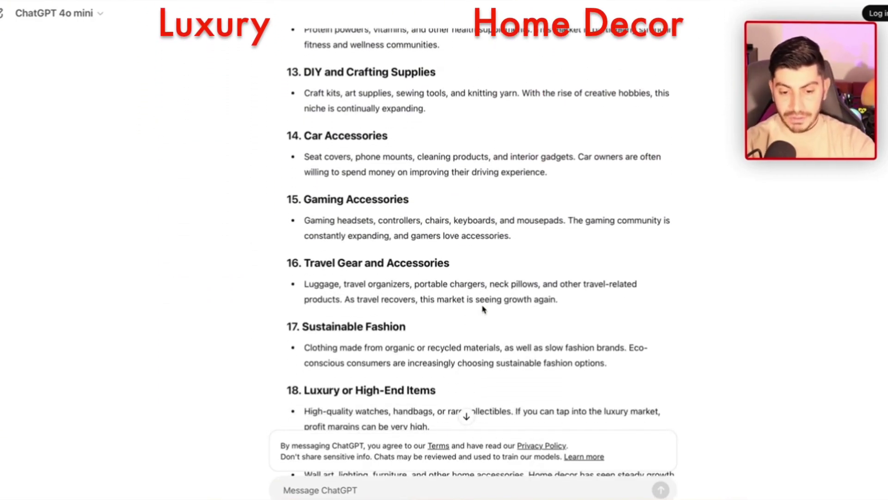
scroll(483, 309, down, 1)
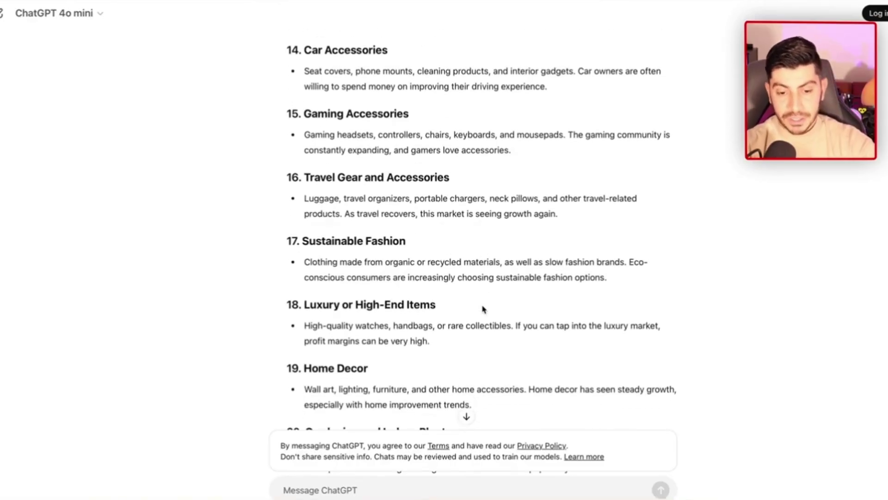
scroll(483, 309, down, 3)
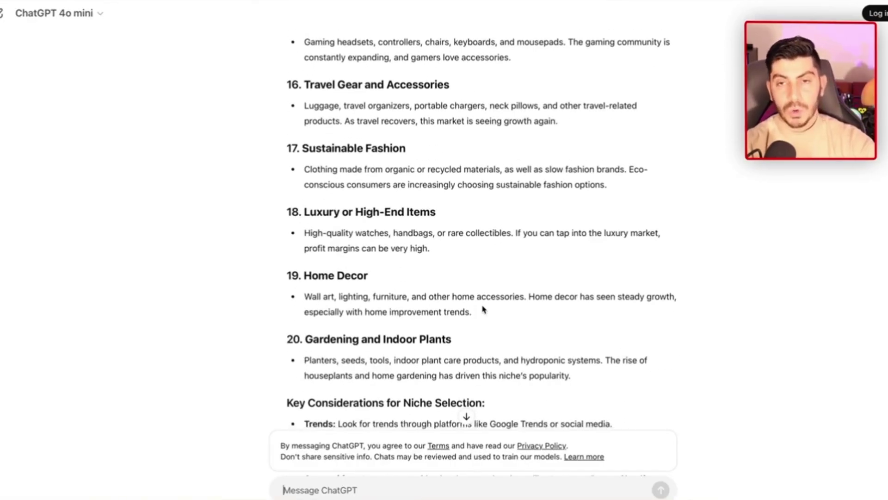
scroll(482, 309, up, 20)
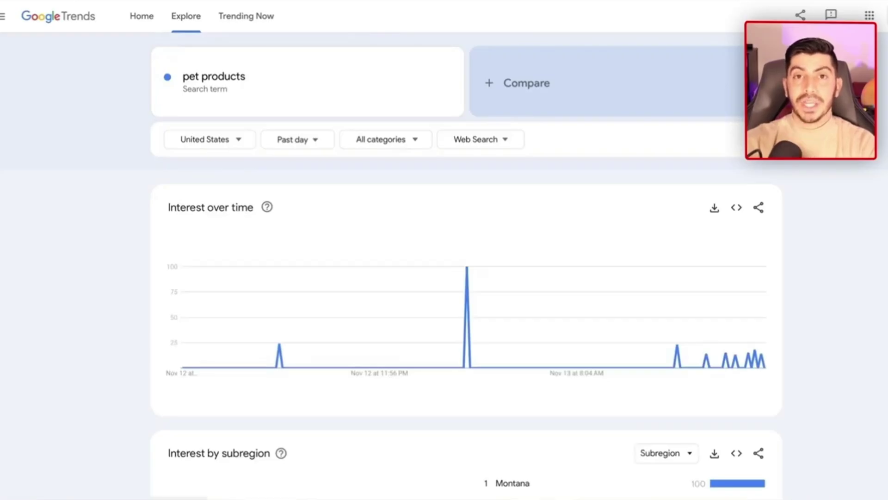
In Google Trends, set the time range for the search term "pet products" to Past 5 years
click(303, 148)
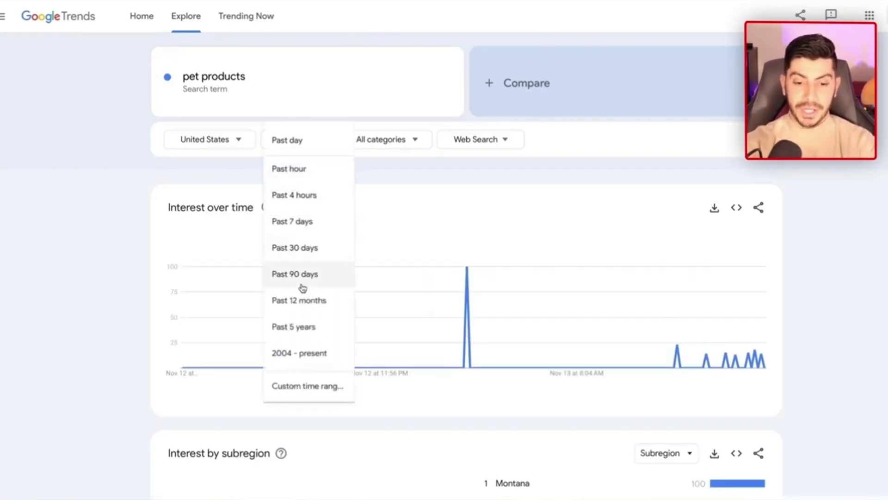
click(326, 329)
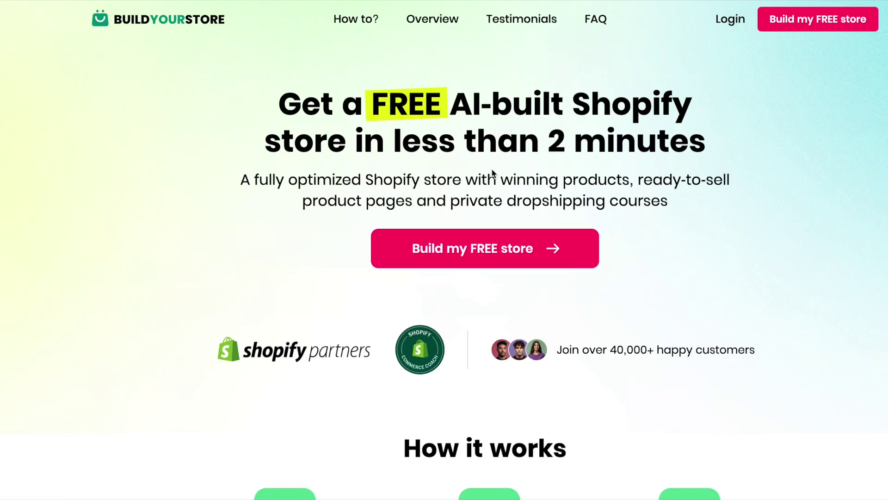
On the BuildYourStore site, review how the AI store builder works and which features the free store includes
scroll(492, 170, down, 3)
scroll(492, 172, down, 3)
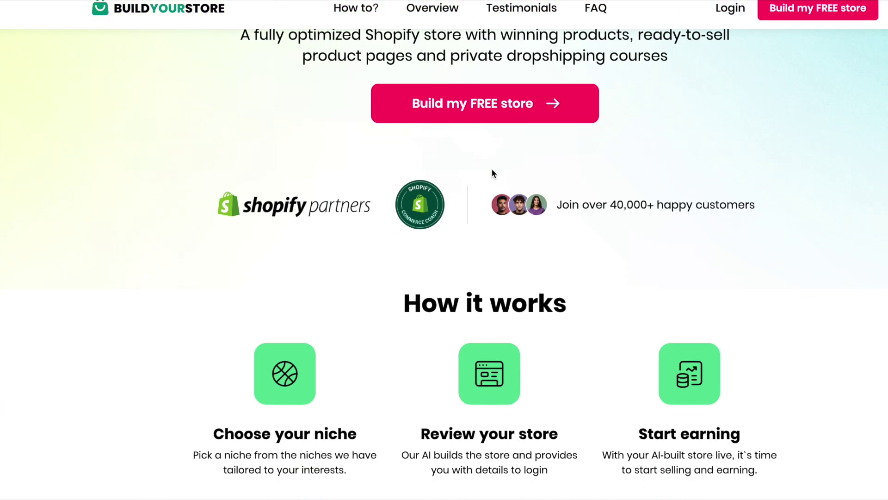
scroll(492, 168, down, 3)
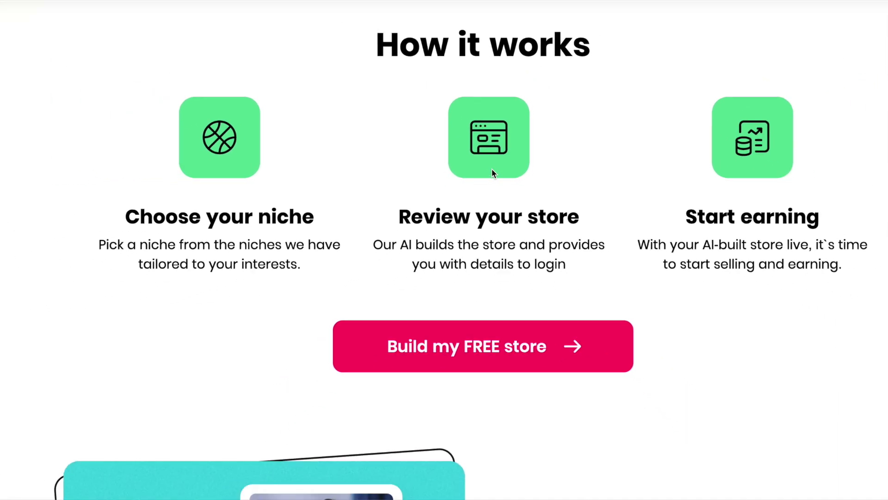
scroll(502, 291, down, 4)
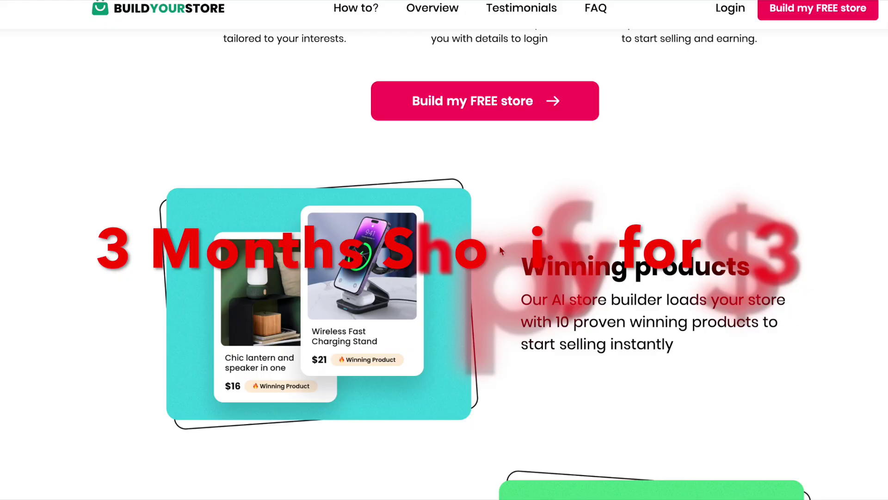
scroll(500, 250, down, 2)
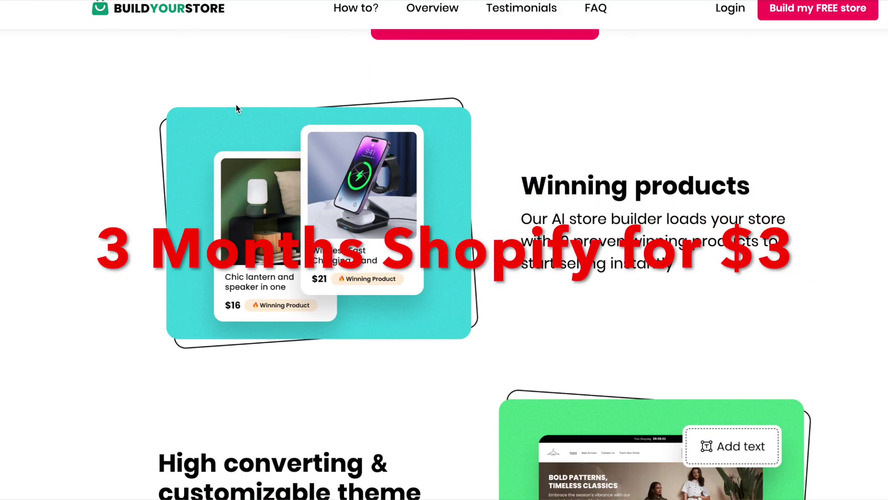
scroll(259, 143, down, 12)
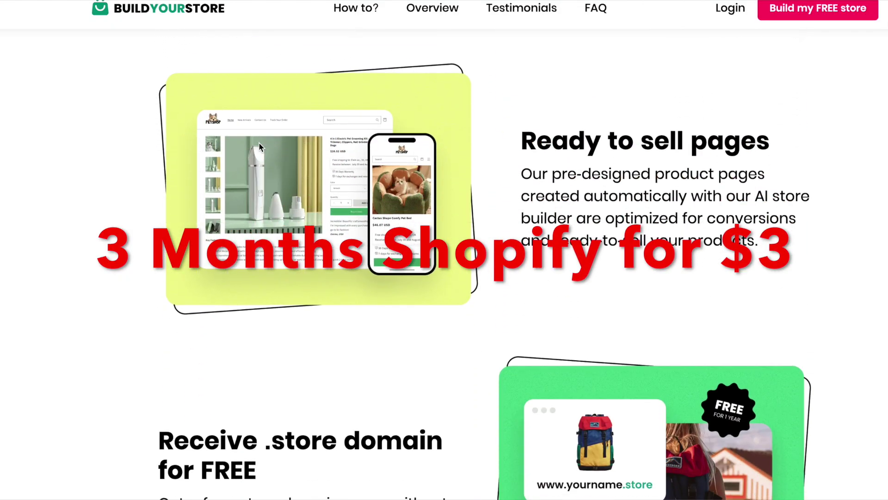
scroll(259, 143, down, 6)
scroll(259, 144, down, 1)
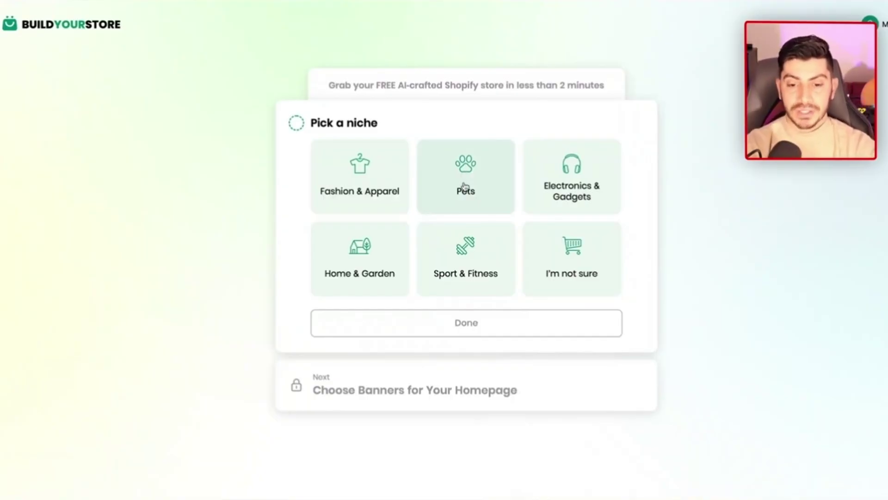
Pick the Pets niche for the AI-built store and open Shopify from the account creation instructions
click(472, 185)
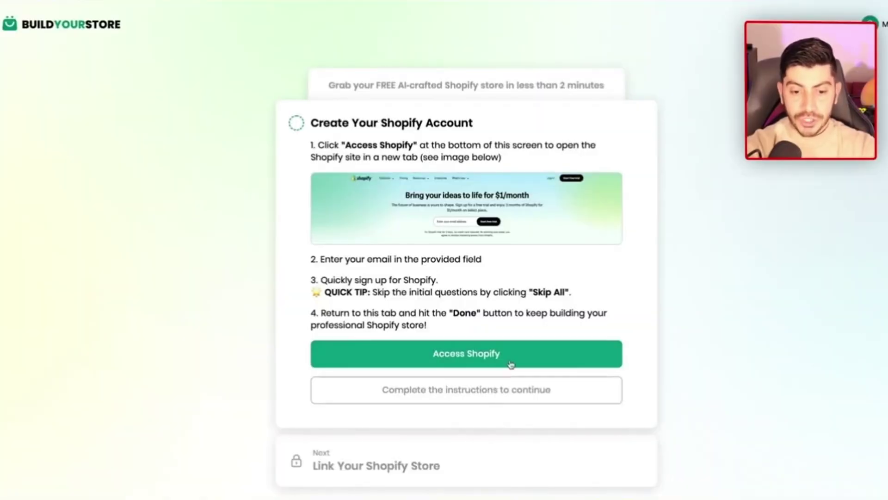
scroll(484, 362, down, 1)
click(479, 314)
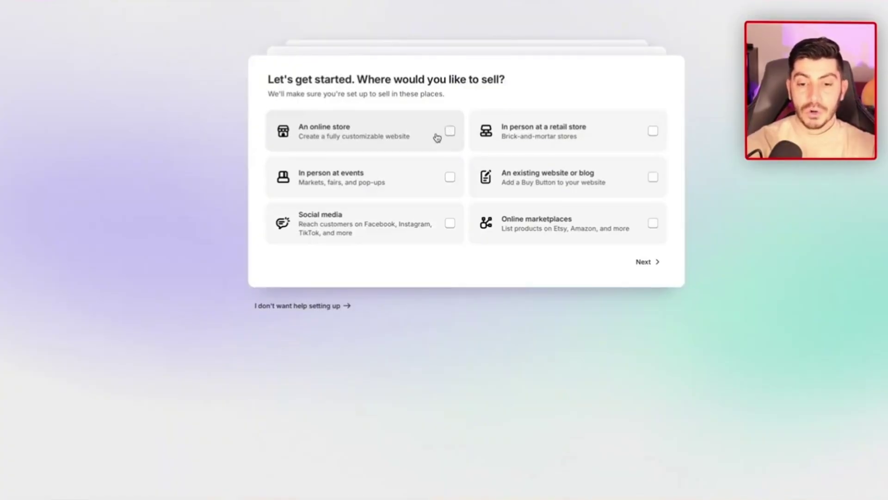
Answer the Shopify setup questions with "An online store" as the place to sell and "I'm just starting" as the description
click(437, 139)
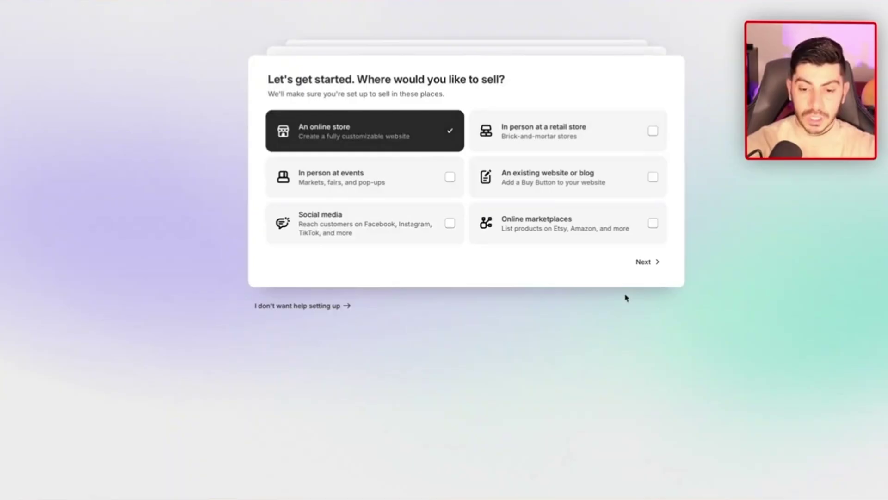
click(643, 263)
click(388, 117)
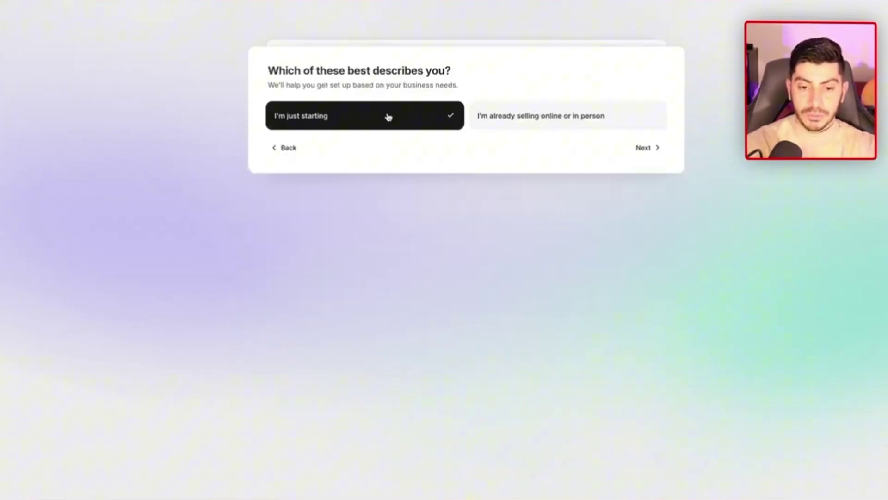
click(631, 150)
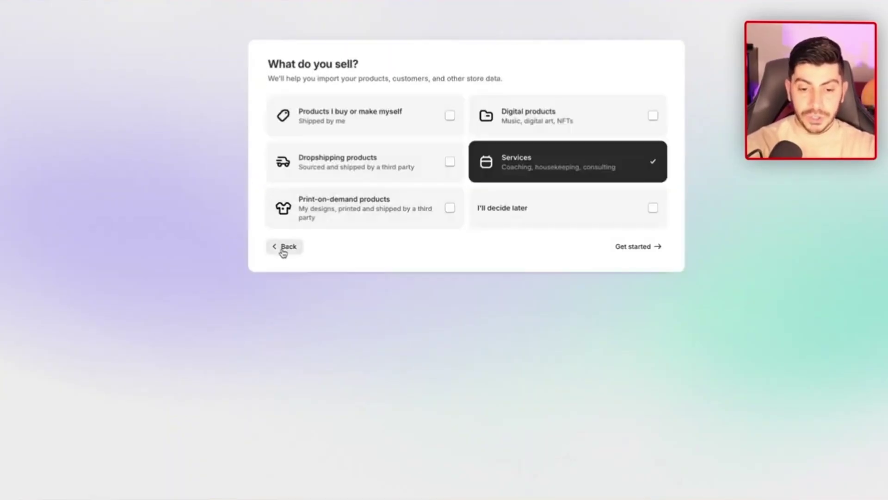
click(284, 247)
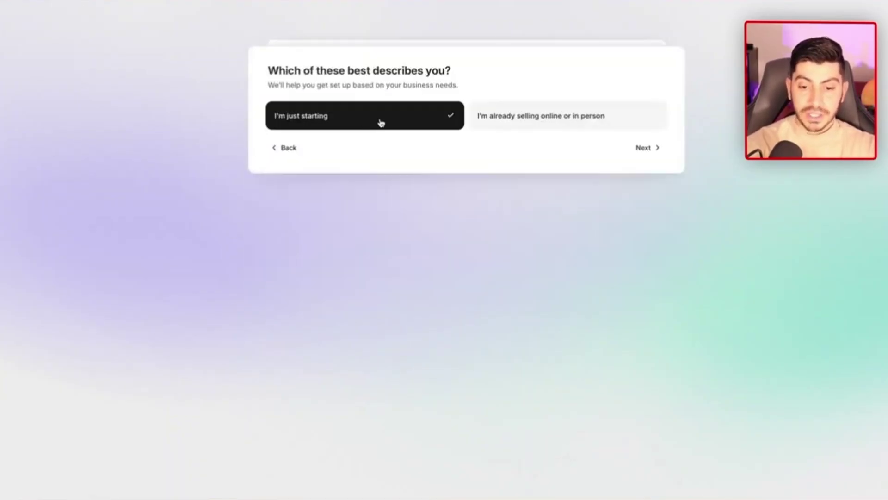
click(646, 152)
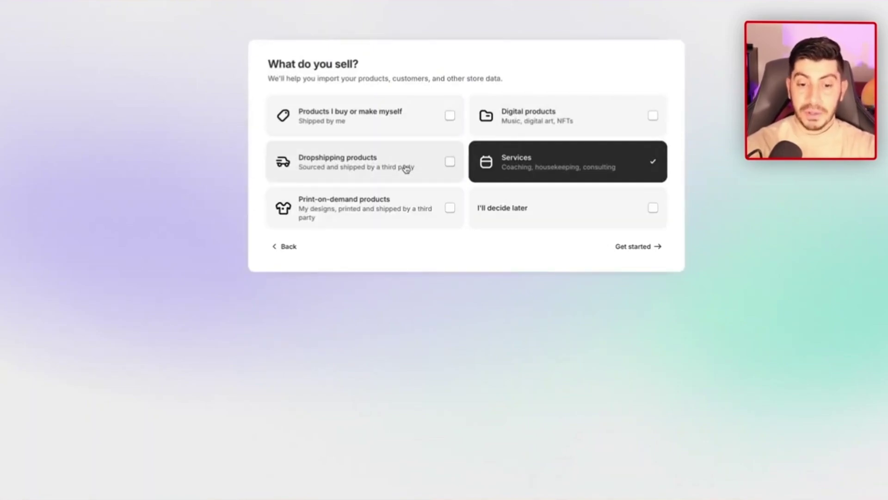
Choose Dropshipping products as what is sold, deselect Services, and finish the setup questions
click(405, 168)
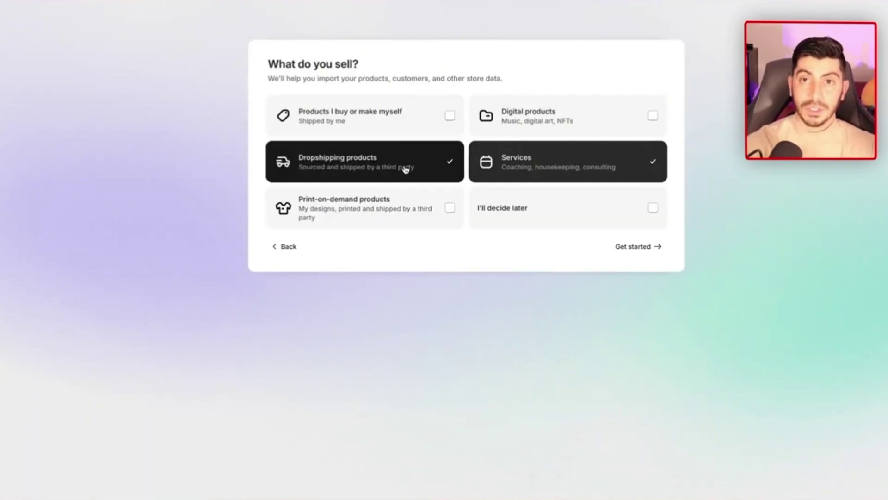
click(600, 180)
click(633, 246)
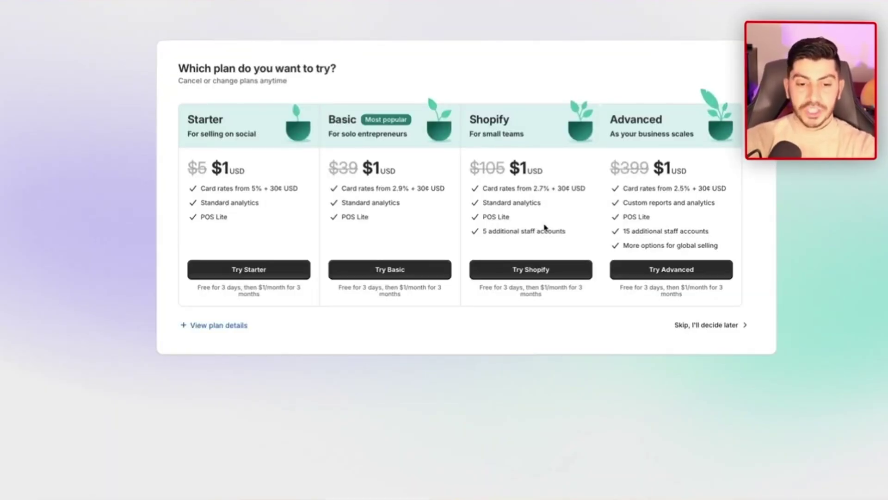
Choose to try the Starter plan and postpone entering the payment details
click(291, 273)
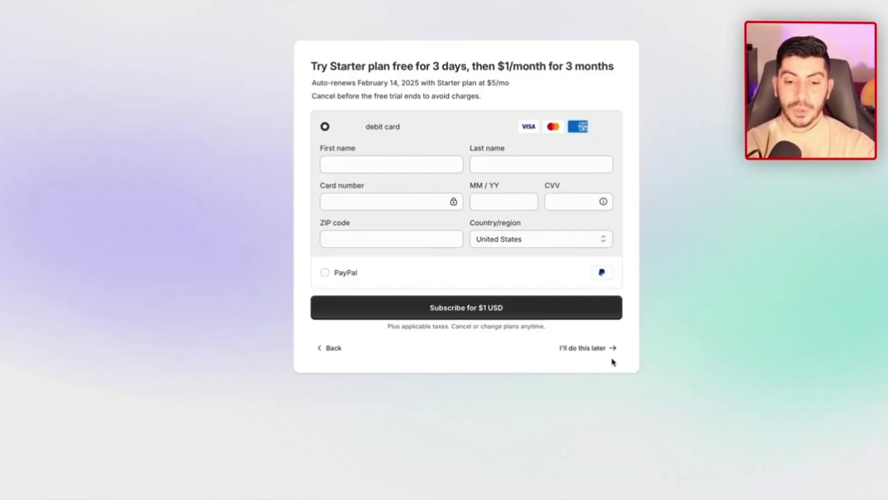
click(583, 347)
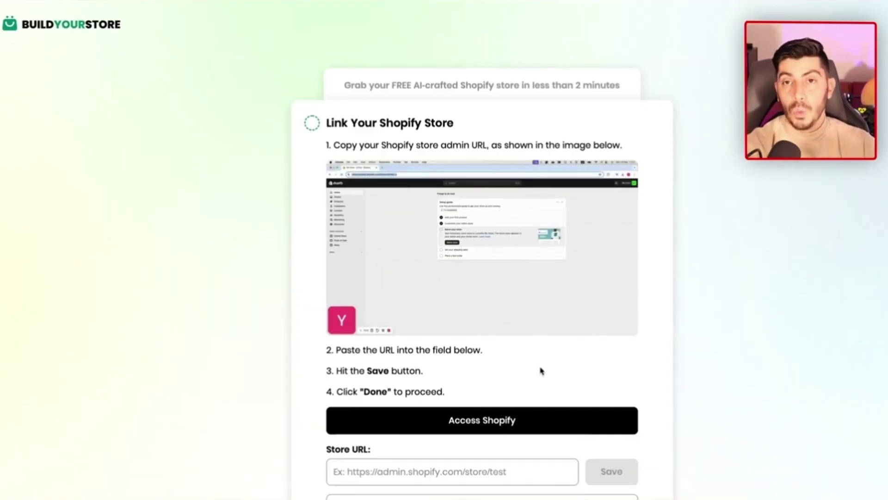
Link the Shopify store in BuildYourStore by copying its admin themes page address into Store URL, saving it and proceeding
scroll(550, 374, down, 1)
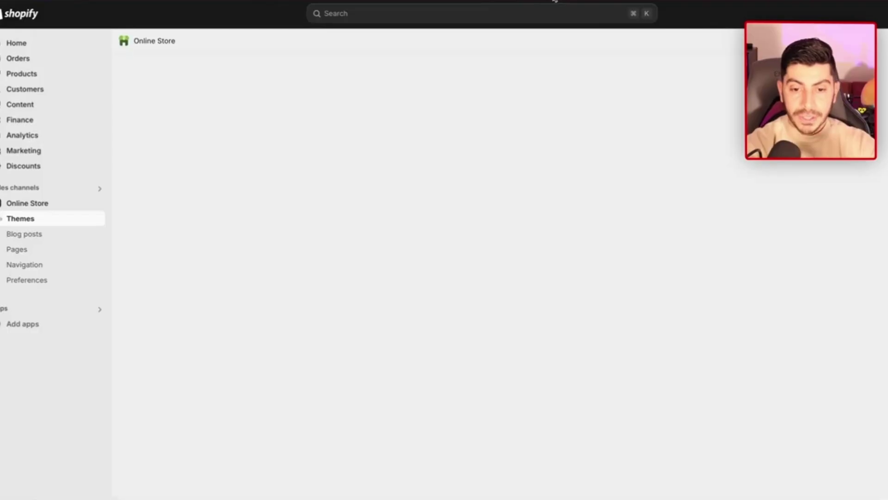
key(super+l)
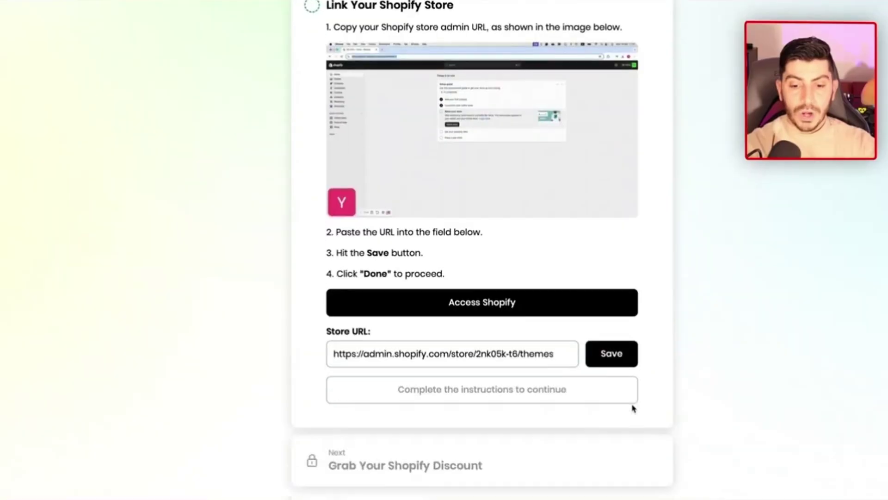
scroll(632, 406, down, 1)
click(613, 330)
click(497, 361)
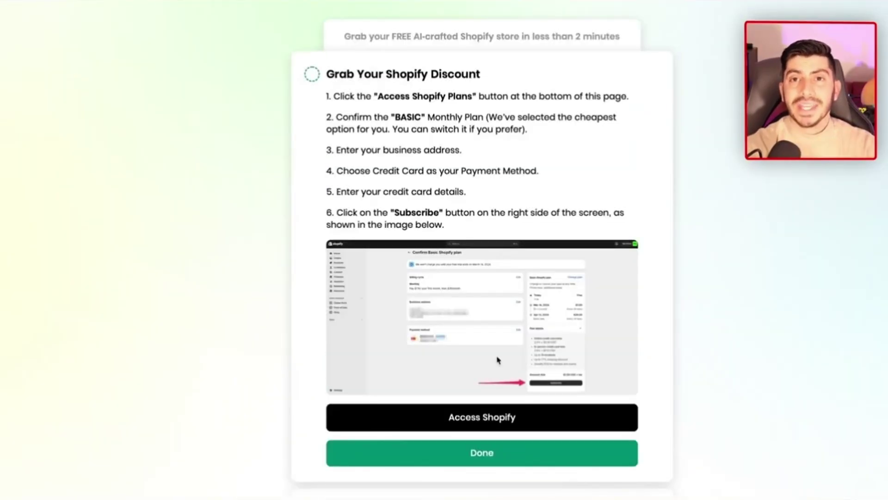
Finish the Shopify discount stage by installing the Build Your Store app, and start the AI customization of the store
click(492, 463)
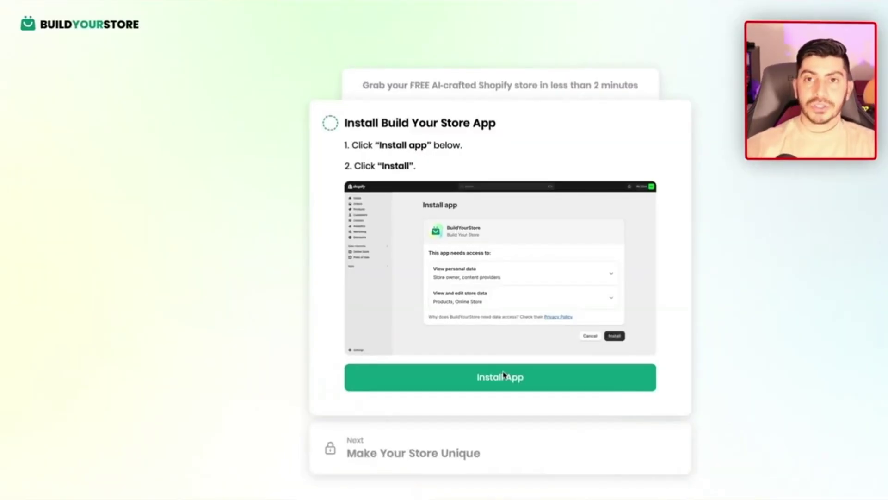
click(504, 376)
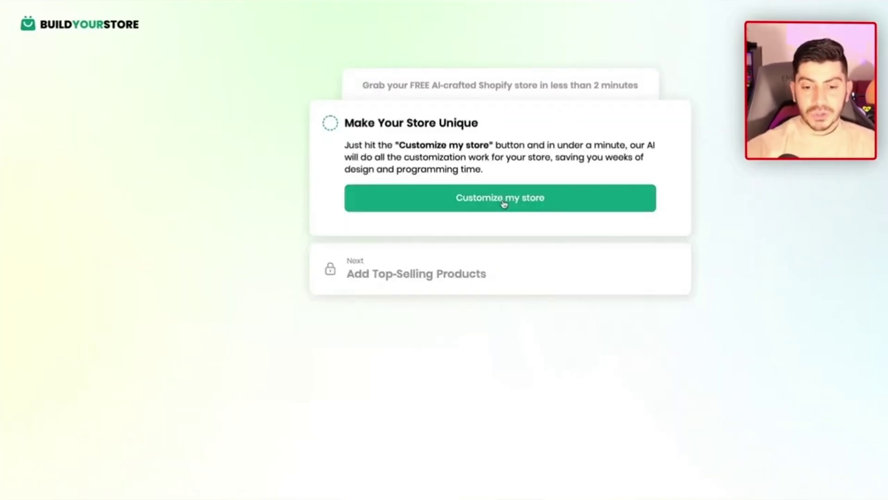
click(504, 204)
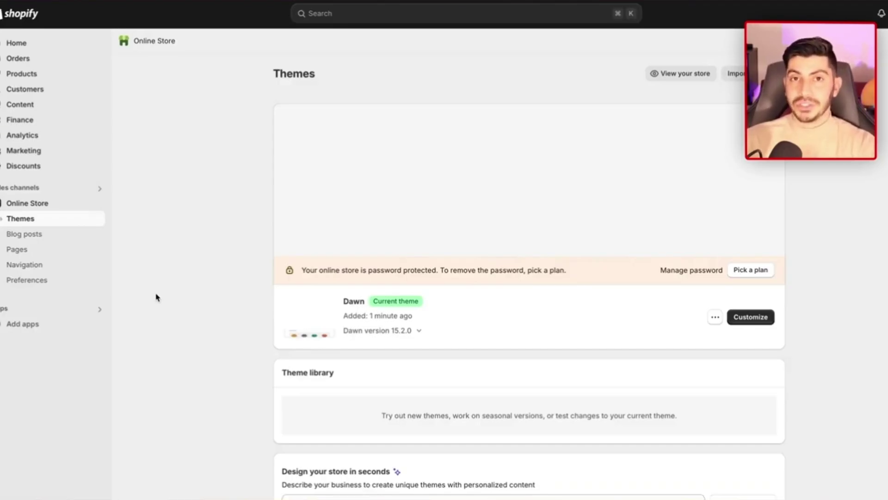
View the recommended apps for the Shopify store and start a search in the Shopify admin
click(23, 323)
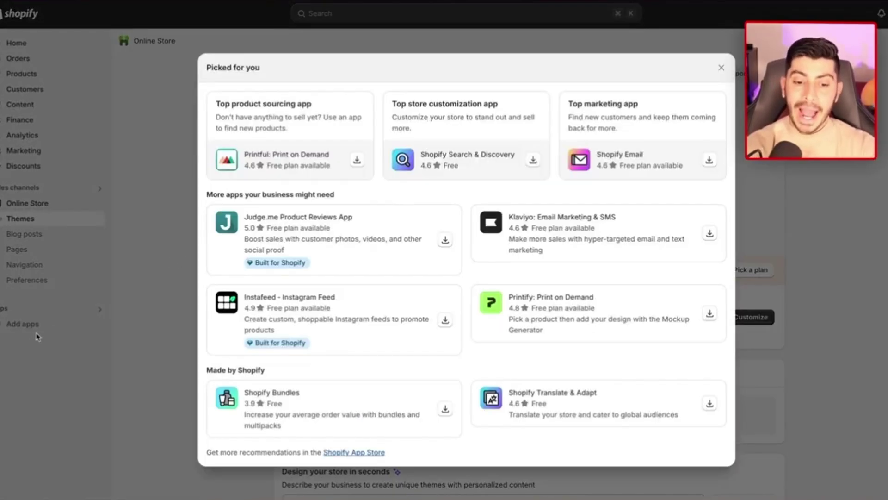
click(412, 14)
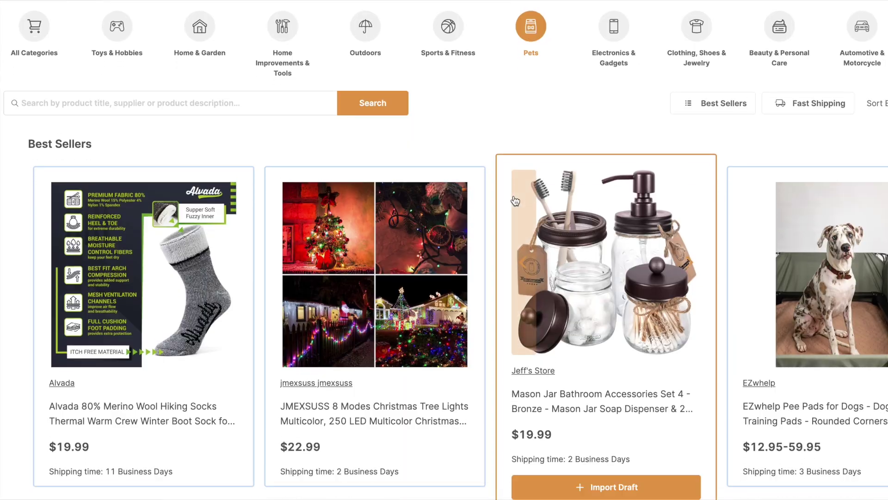
Browse the AutoDS marketplace product sections from Best Sellers and New Arrivals through Home & Garden, Outdoors, and Sports & Fitness
scroll(515, 200, down, 3)
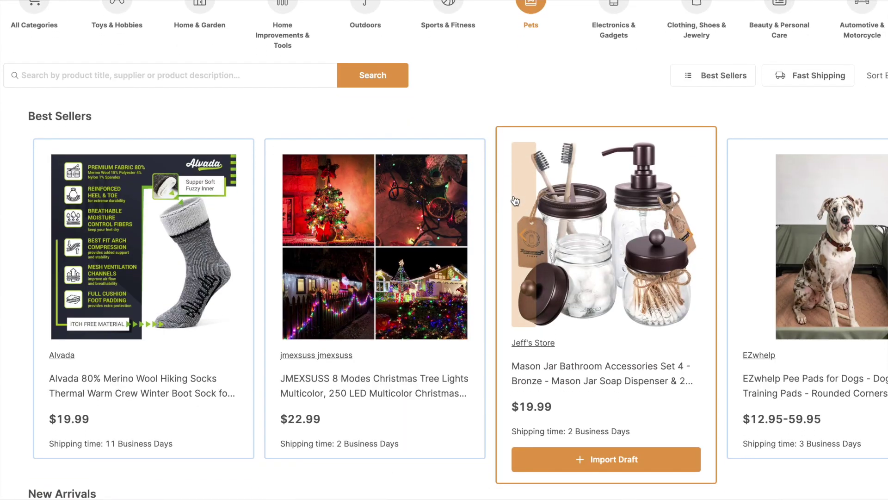
scroll(515, 199, down, 10)
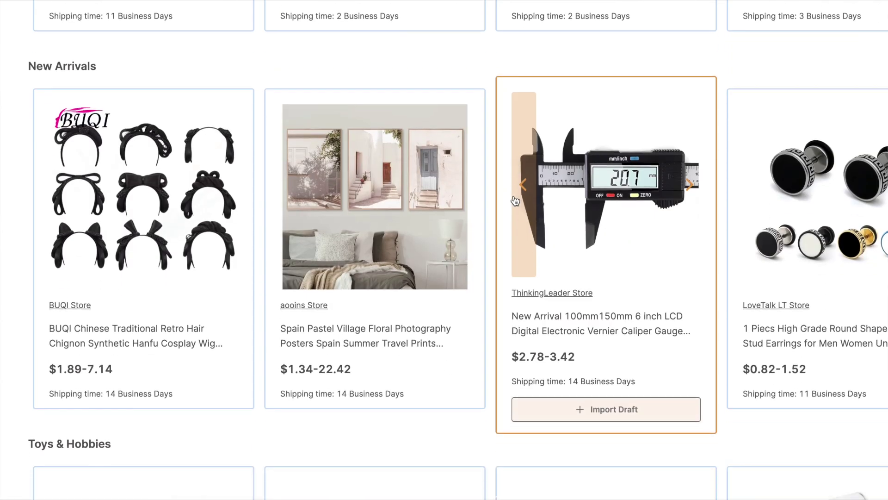
scroll(497, 253, down, 17)
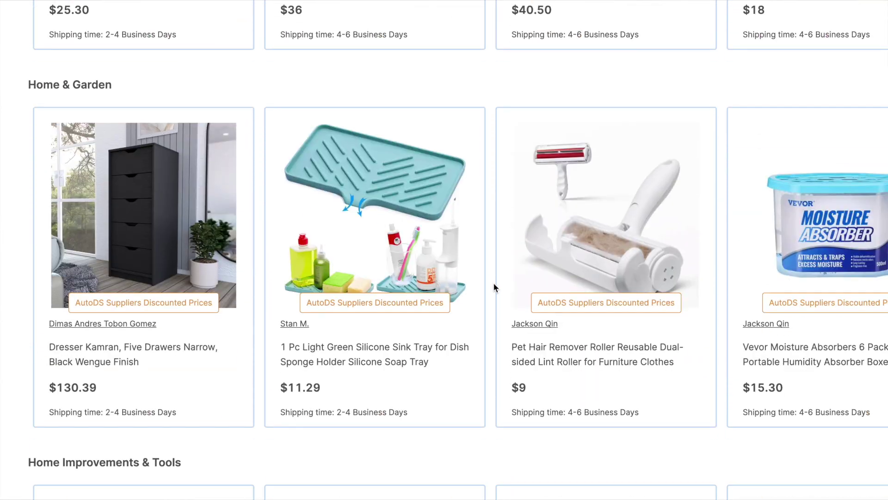
scroll(494, 286, down, 15)
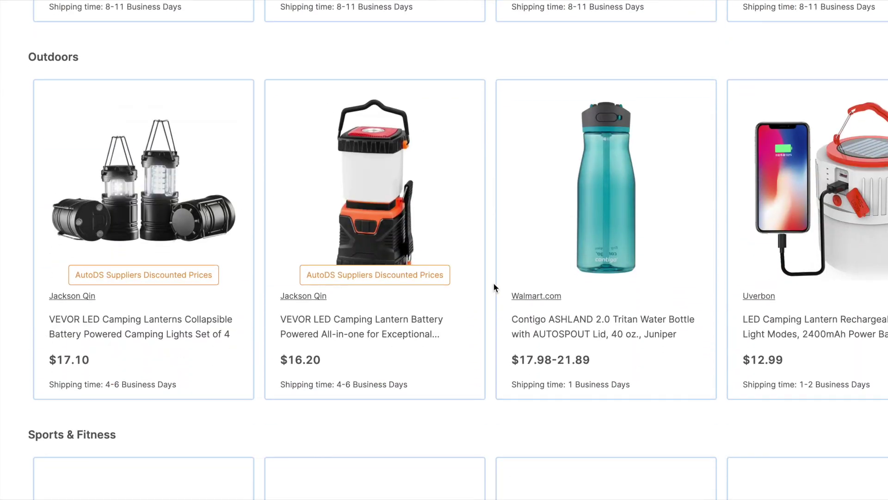
scroll(493, 287, down, 1)
scroll(493, 287, up, 3)
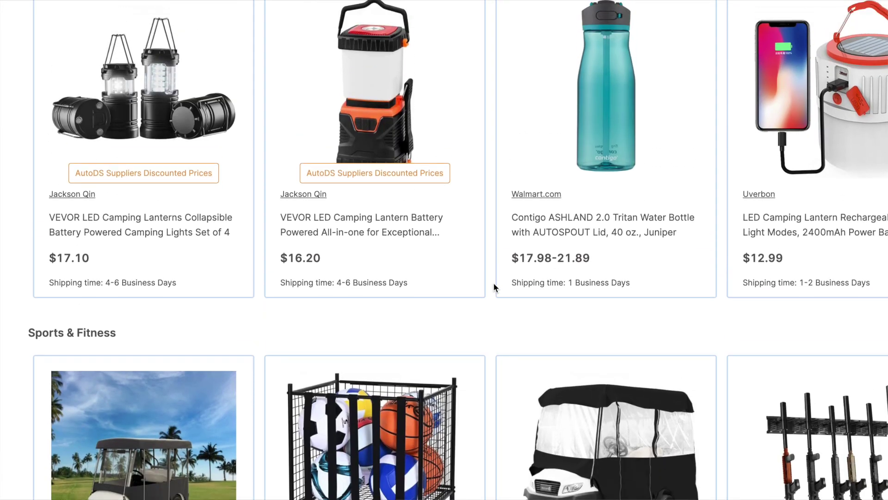
scroll(493, 285, down, 6)
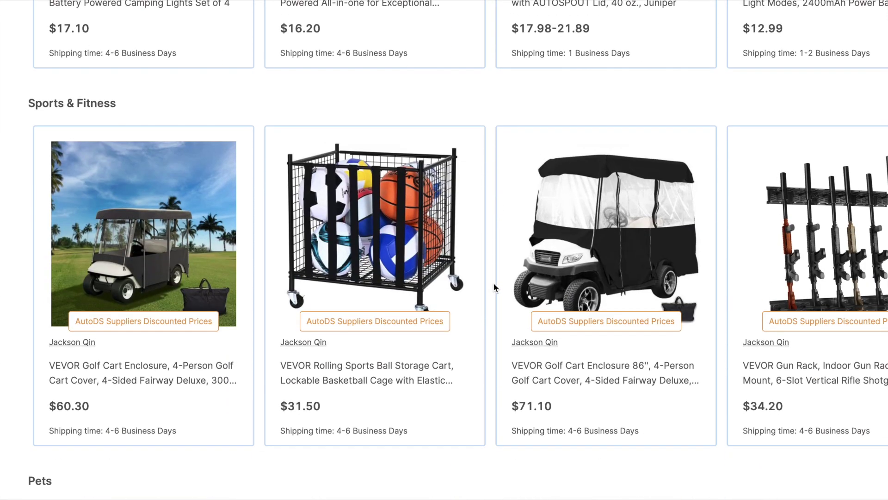
scroll(493, 284, down, 15)
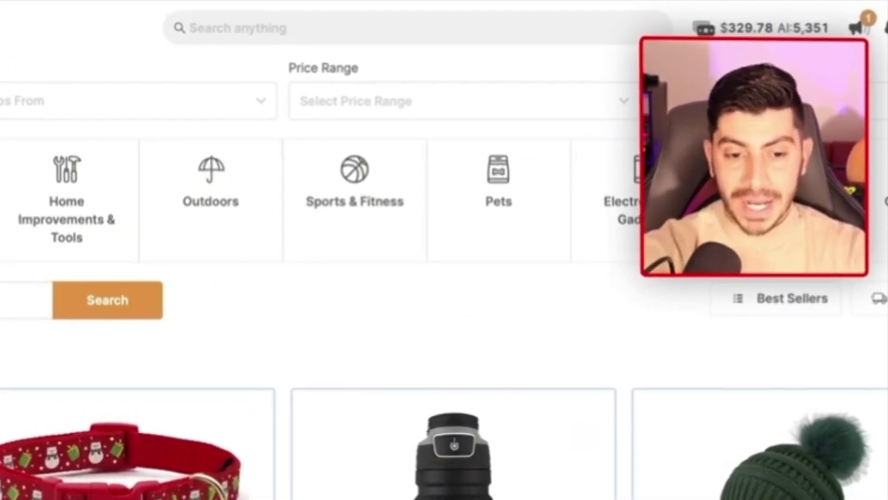
Import the azuza Dog Collar with Removable Bowtie from the Pets category as a draft and proceed past the store selection
click(474, 200)
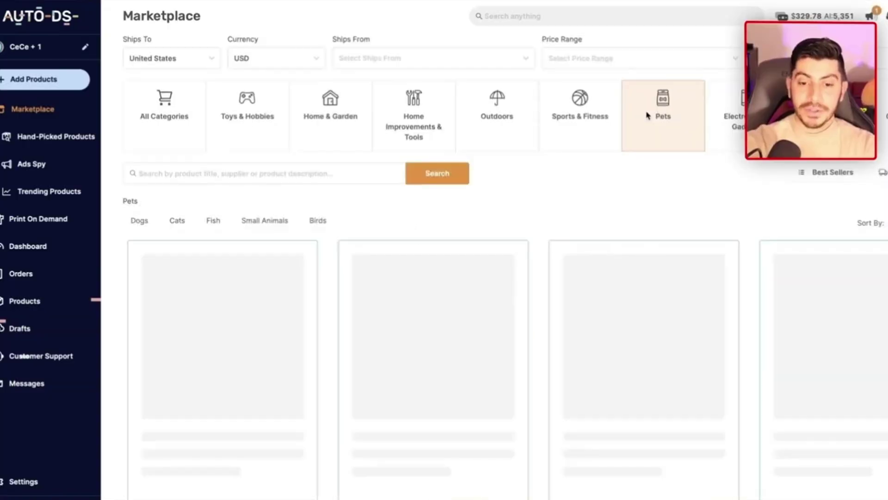
scroll(656, 250, down, 5)
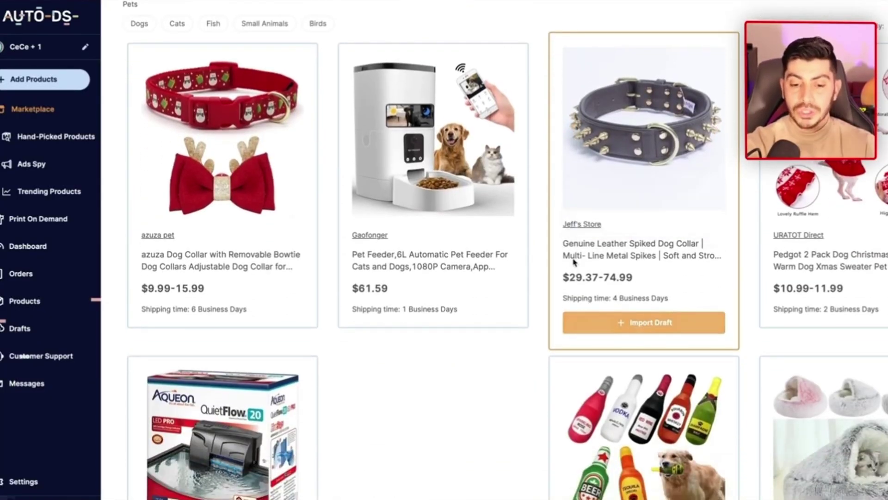
mouse_move(404, 326)
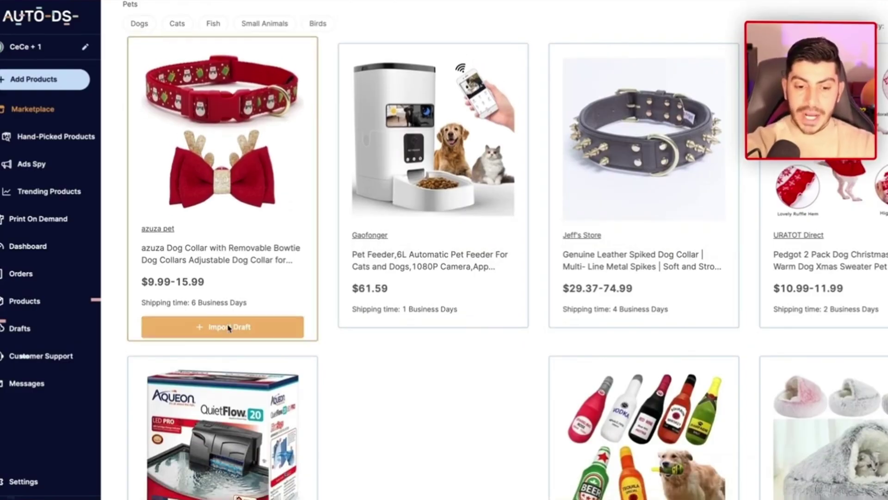
click(228, 327)
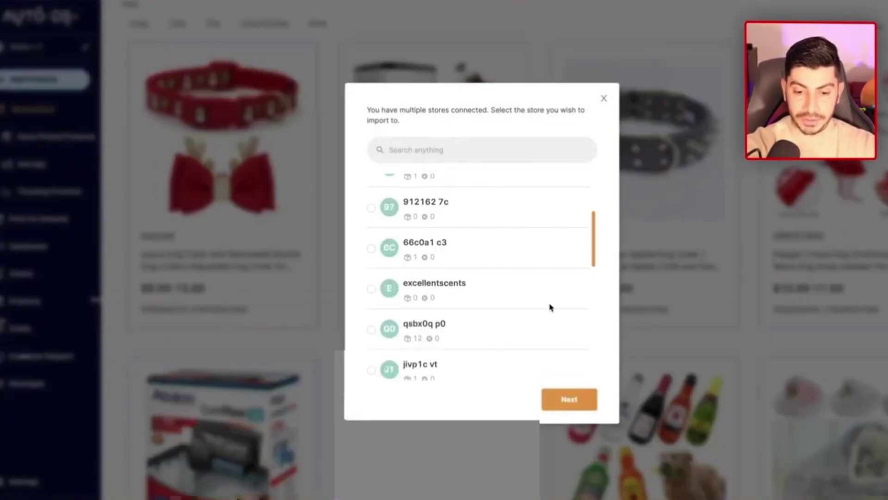
click(567, 400)
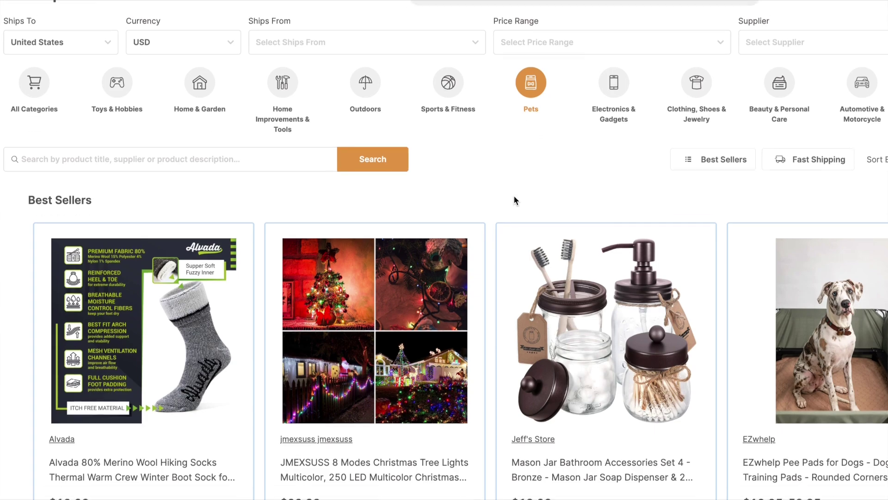
Look through the marketplace's Best Sellers and Home & Garden products, and show the Pets category in the Shopify-embedded catalog
scroll(515, 201, down, 10)
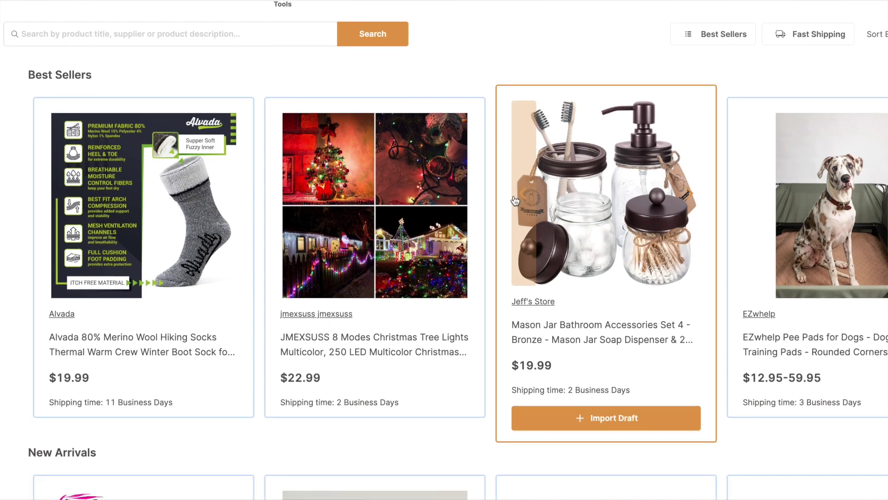
scroll(493, 286, down, 20)
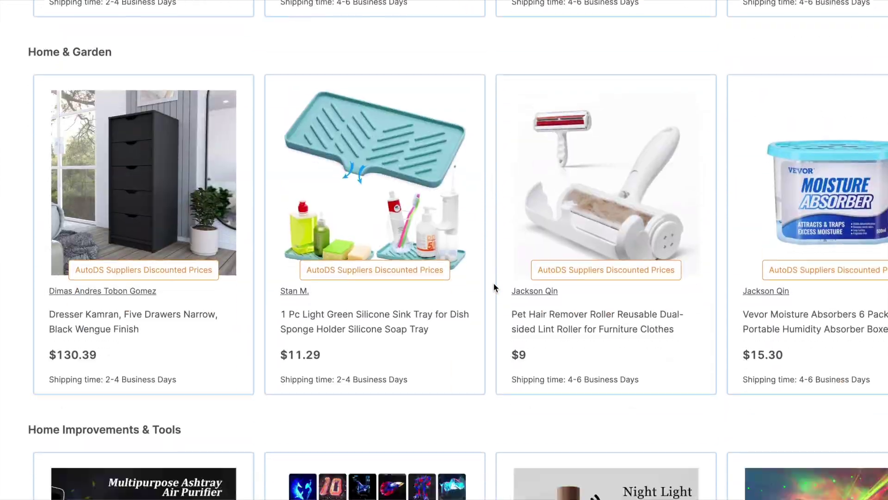
scroll(494, 287, down, 3)
scroll(494, 286, up, 2)
scroll(494, 287, down, 5)
scroll(493, 283, down, 8)
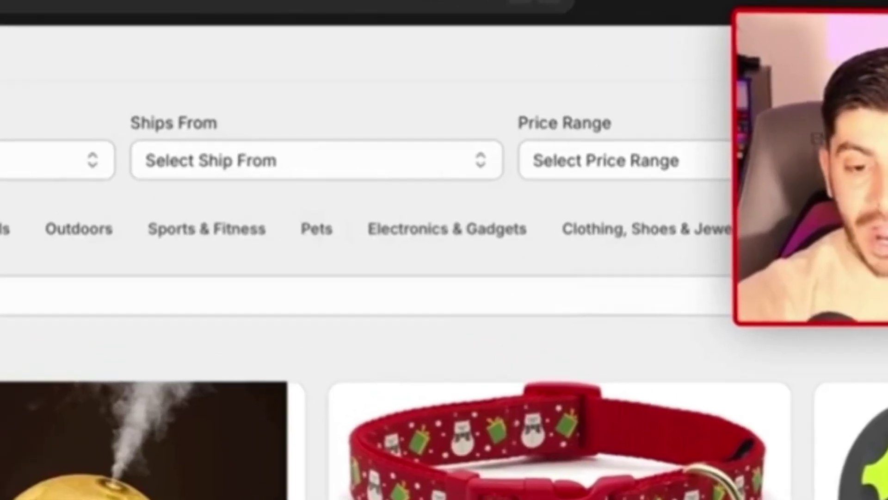
click(348, 248)
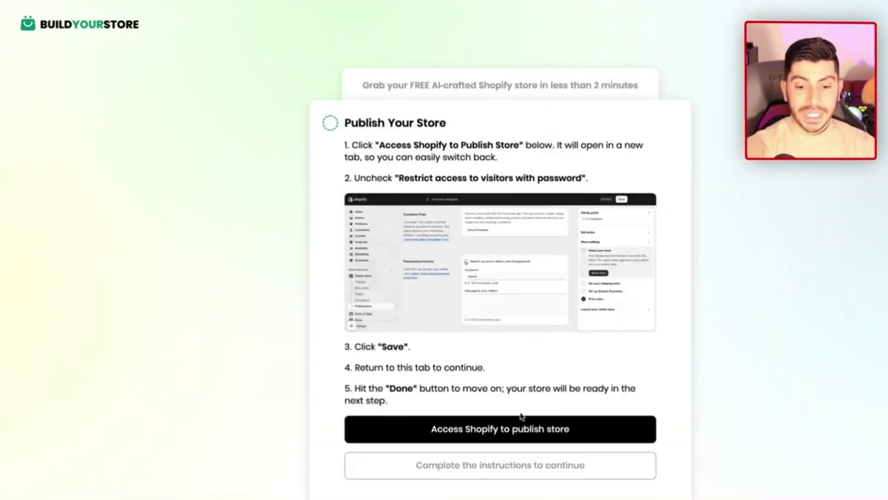
Go from the Publish Your Store stage to the Shopify preferences and turn off restricting visitor access with the password
click(514, 431)
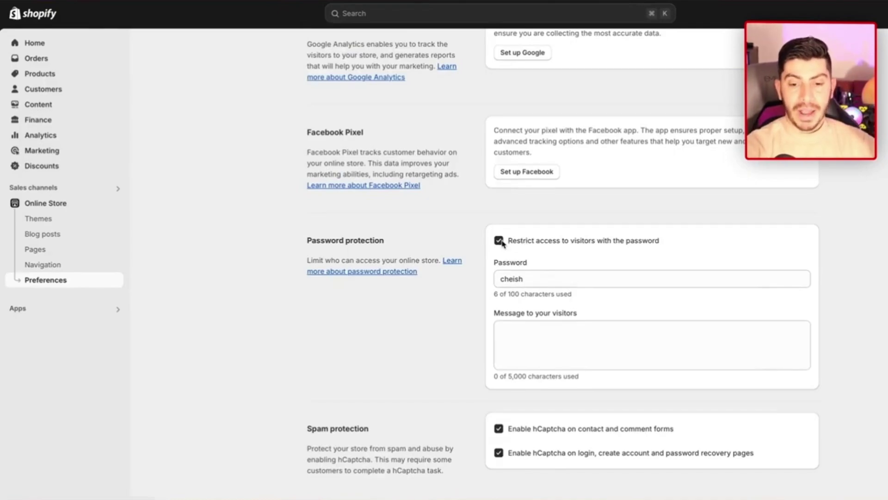
click(498, 240)
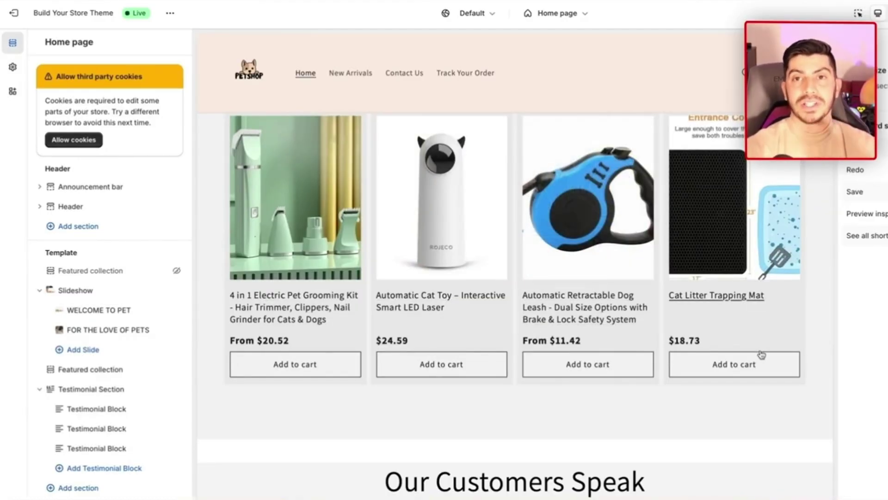
Review the pet store's home page, footer and New Arrivals collection in the theme editor, continuing with the unsupported browser
scroll(630, 357, down, 10)
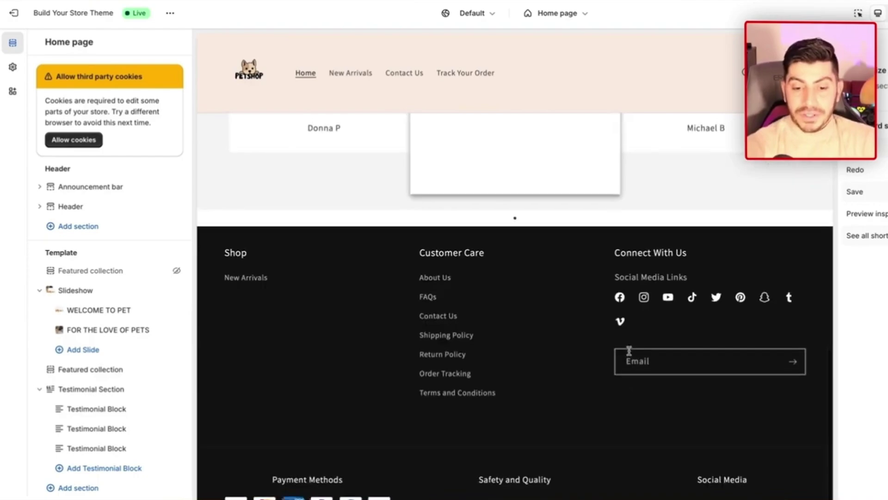
click(455, 337)
scroll(454, 345, down, 10)
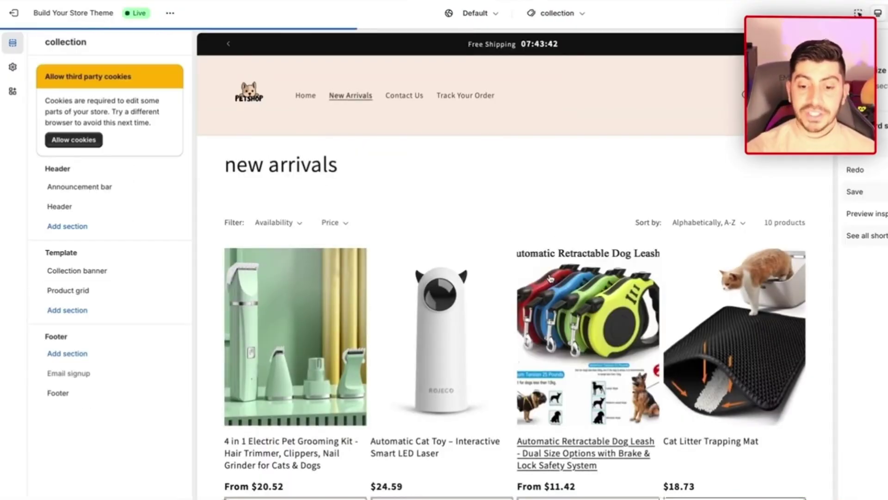
scroll(550, 278, down, 6)
scroll(550, 279, down, 2)
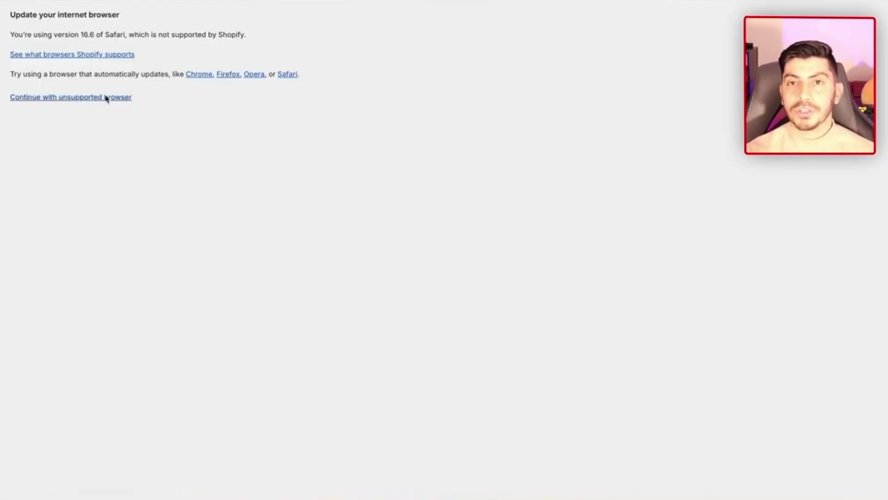
click(106, 98)
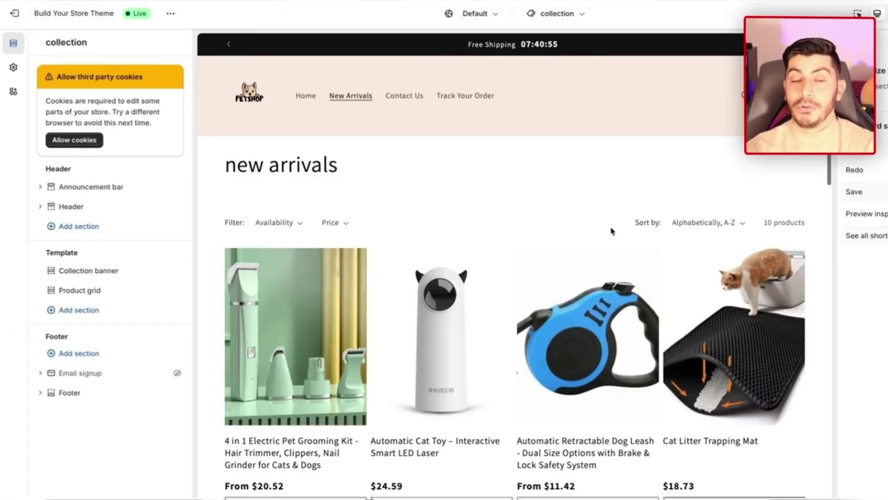
scroll(611, 231, down, 2)
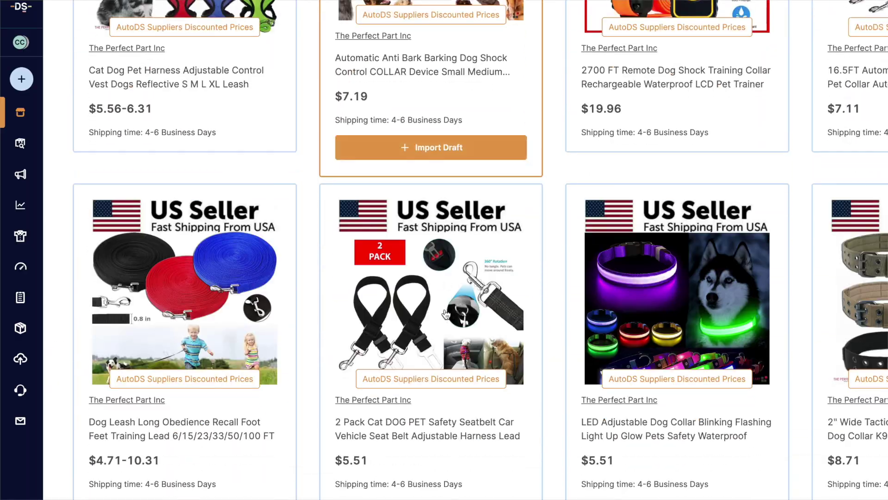
Browse the AutoDS pet products, comparing their prices, suppliers and shipping times
scroll(444, 315, down, 15)
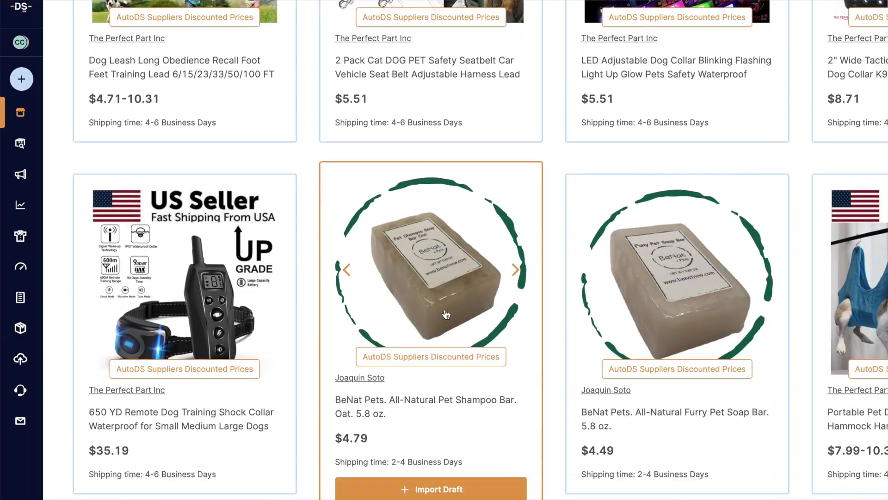
scroll(445, 309, down, 10)
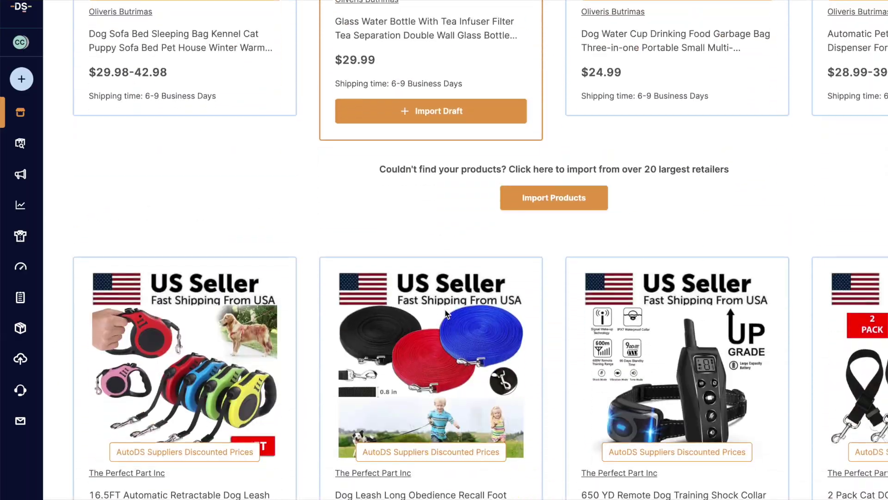
scroll(447, 315, down, 15)
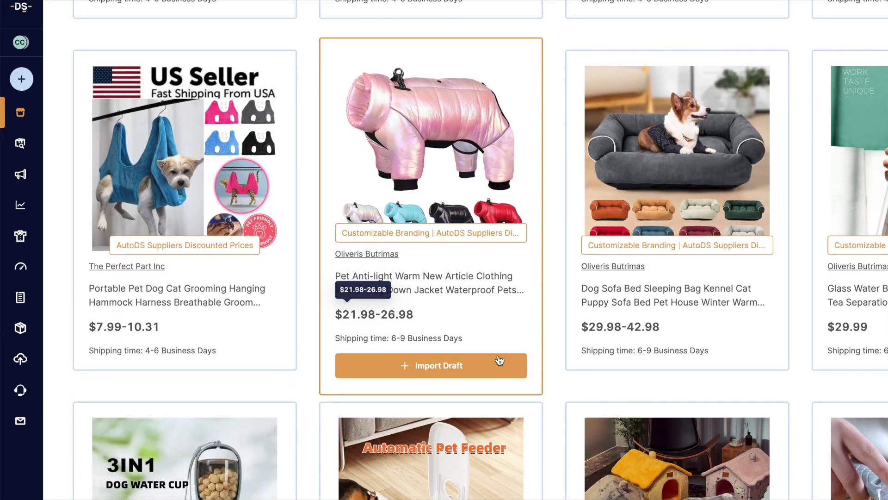
scroll(500, 360, down, 18)
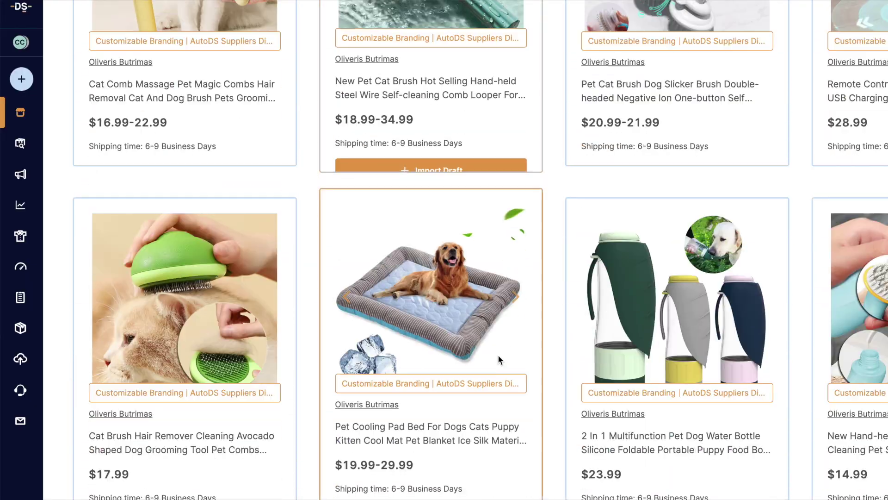
scroll(499, 360, down, 8)
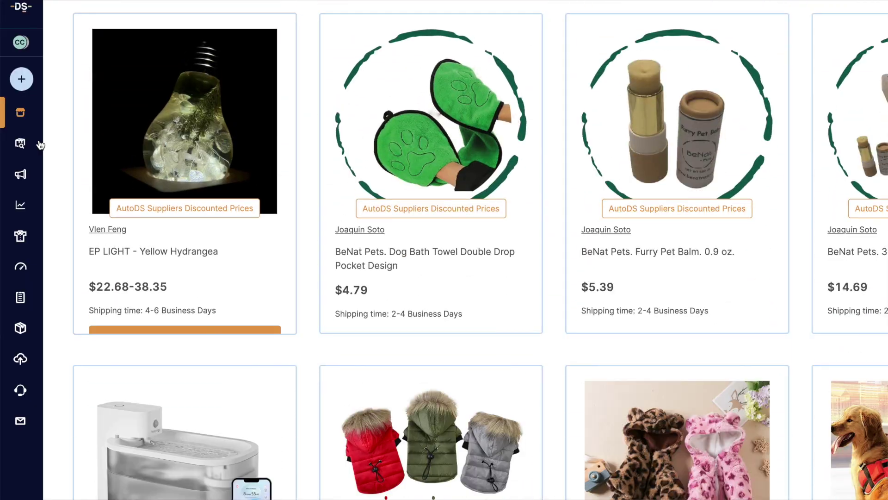
Open Ads Spy and reset its filters to remove the 30 days creation date restriction
click(21, 174)
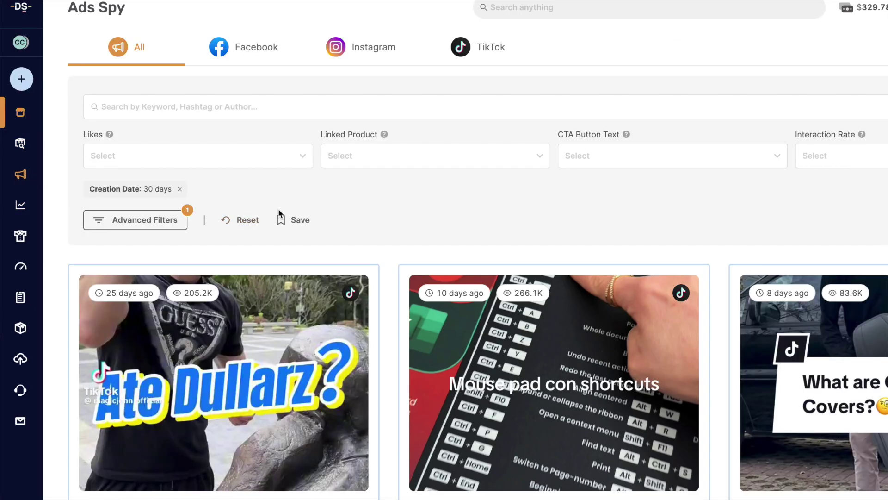
click(226, 225)
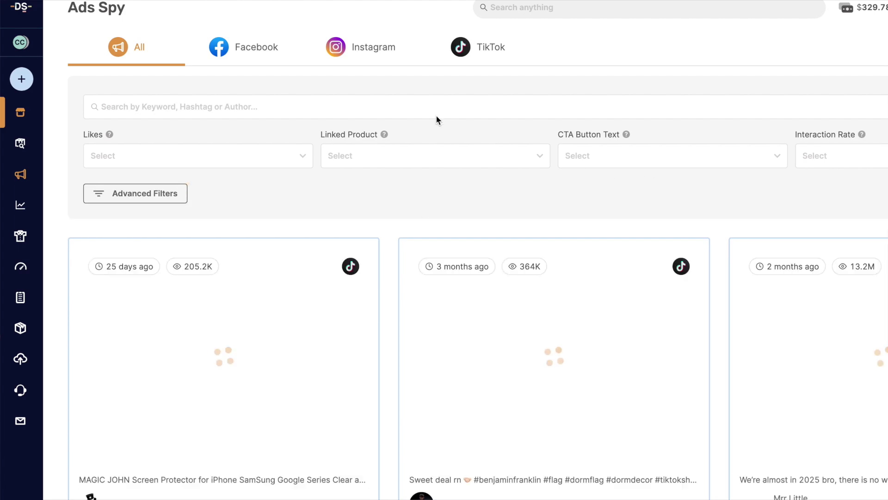
Search Ads Spy for "pets" and look through the matching ads and their engagement figures
click(401, 106)
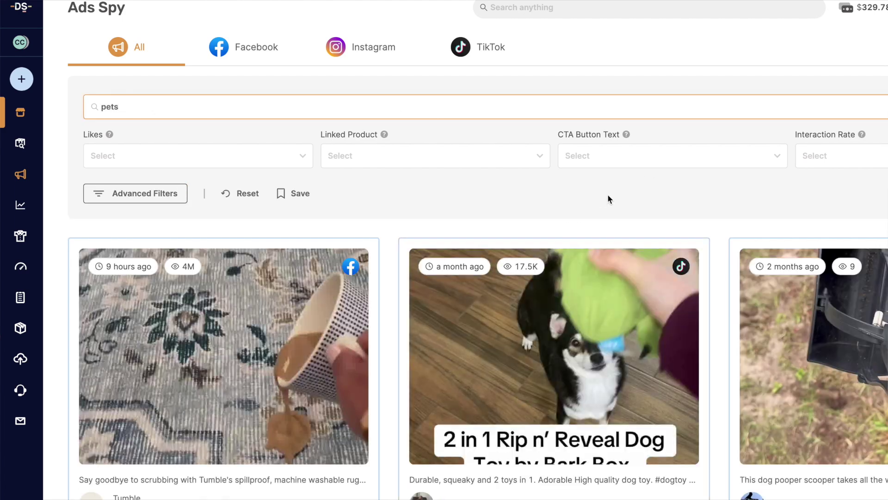
scroll(600, 200, down, 8)
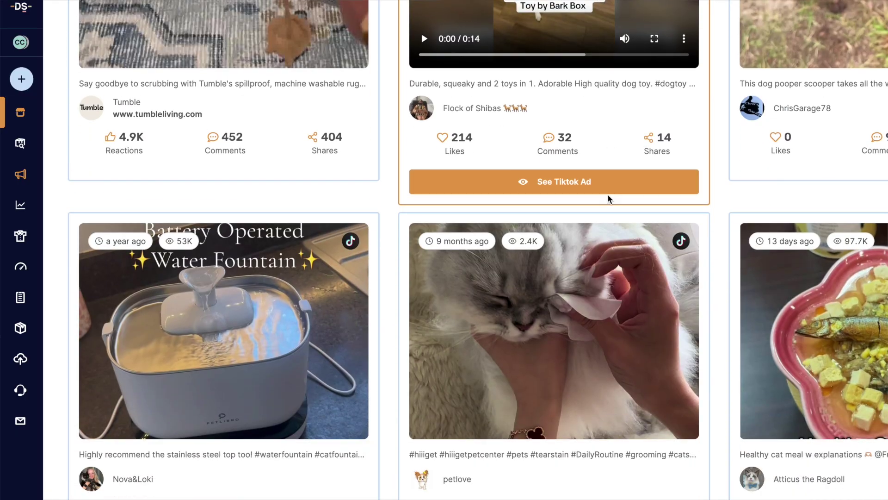
scroll(607, 198, down, 5)
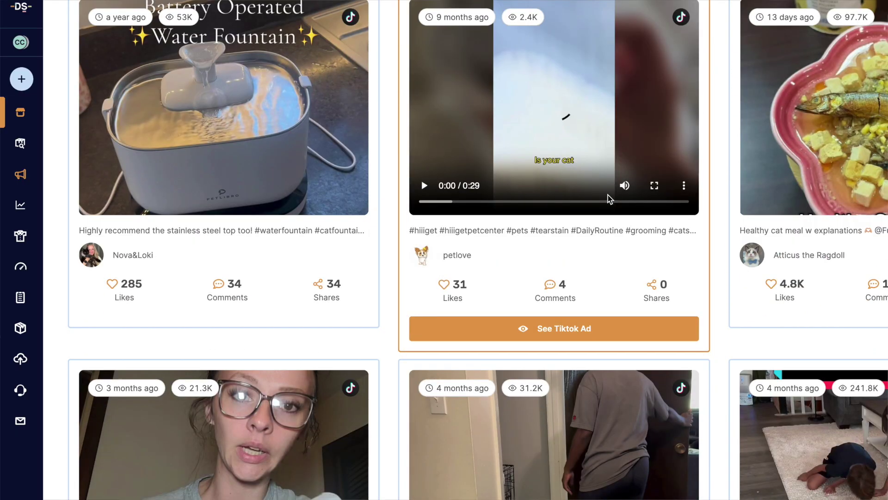
scroll(607, 195, down, 9)
scroll(607, 198, down, 10)
scroll(607, 198, down, 5)
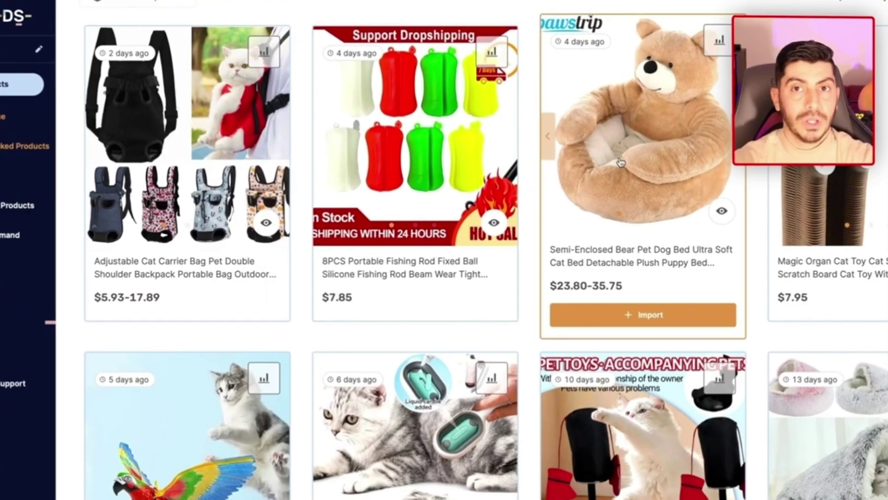
Examine the product listings in the Pets category, comparing their images, titles and price ranges
scroll(397, 233, up, 5)
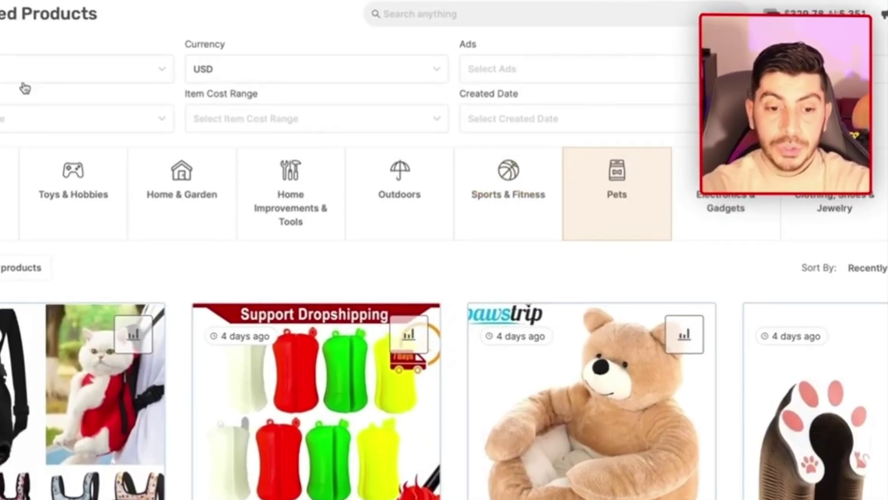
scroll(347, 241, down, 6)
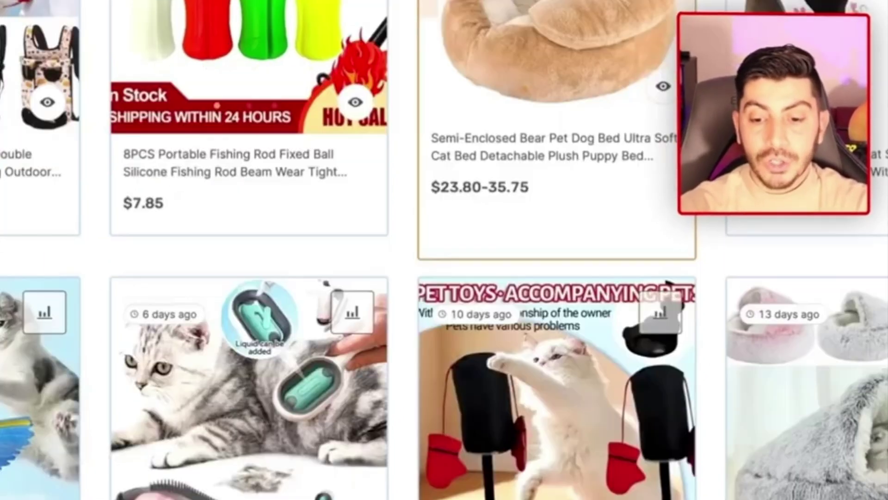
scroll(546, 226, down, 3)
scroll(386, 411, down, 2)
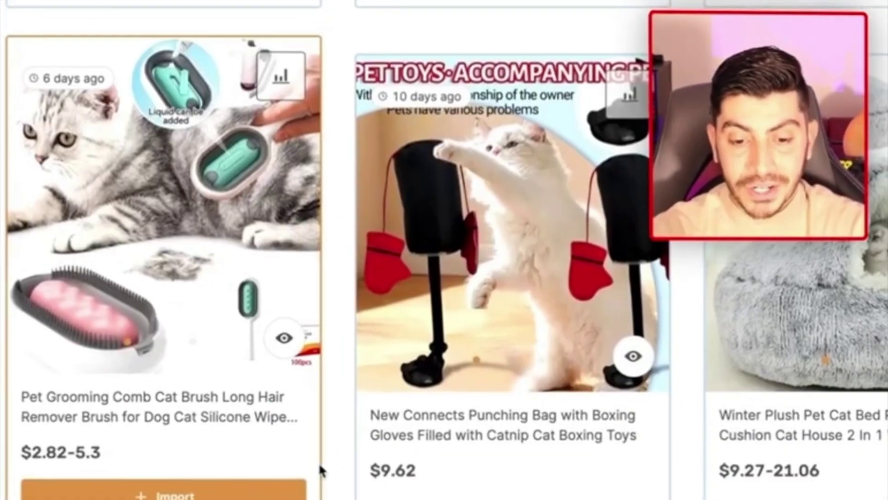
scroll(393, 458, down, 5)
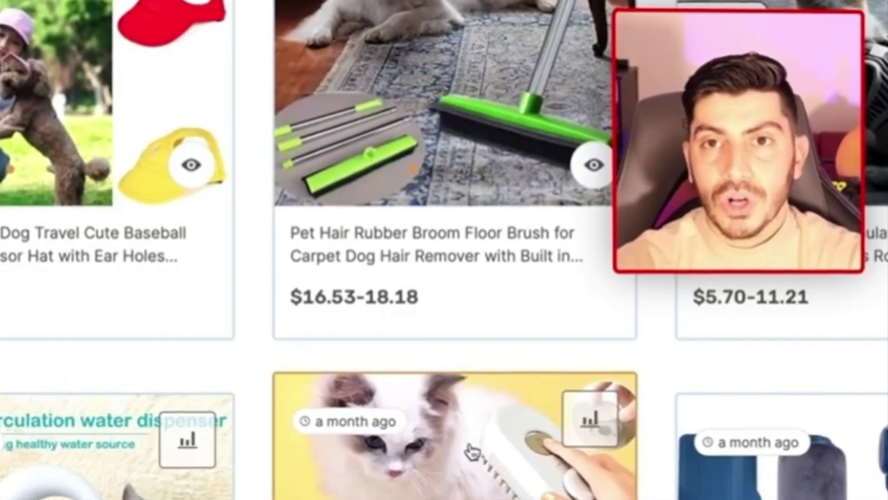
Review more TikTok ads for pet products, comparing their age, views, likes, comments and shares
scroll(471, 451, down, 5)
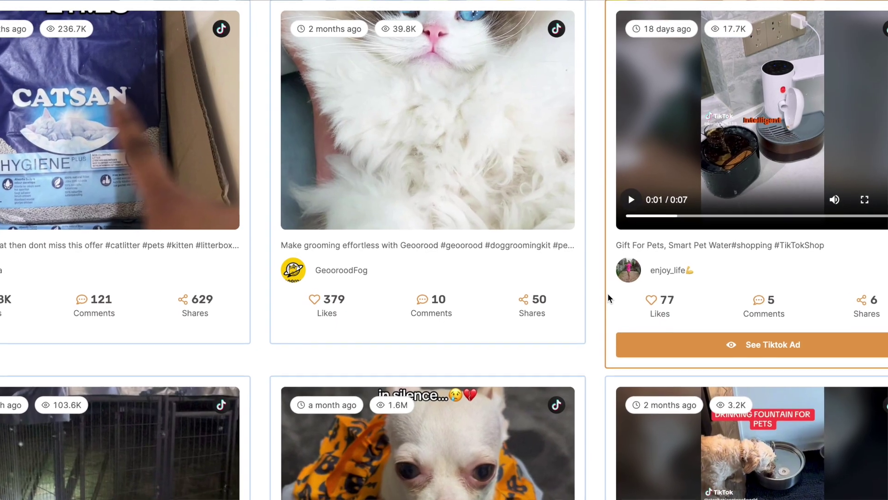
scroll(608, 297, down, 5)
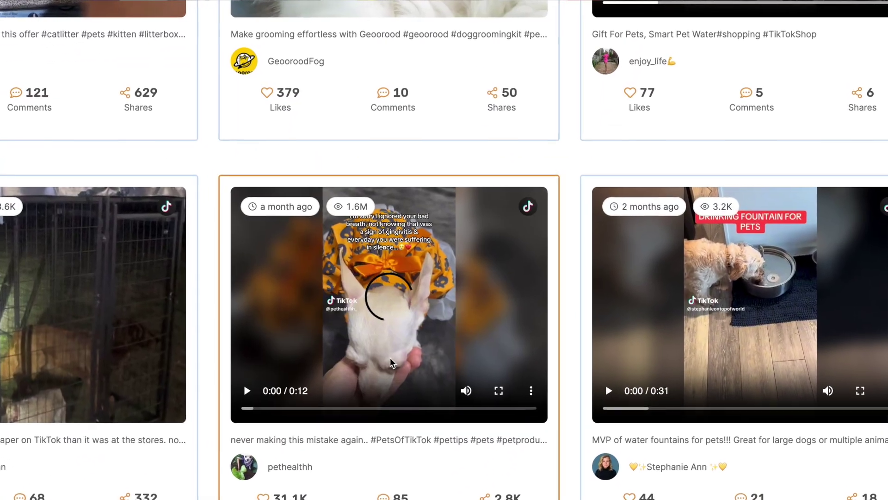
scroll(365, 374, down, 2)
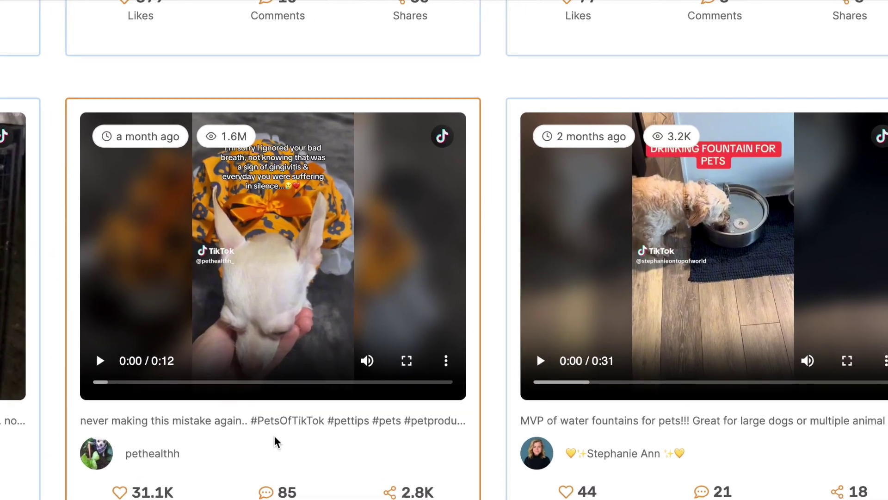
scroll(273, 440, down, 1)
scroll(250, 455, down, 4)
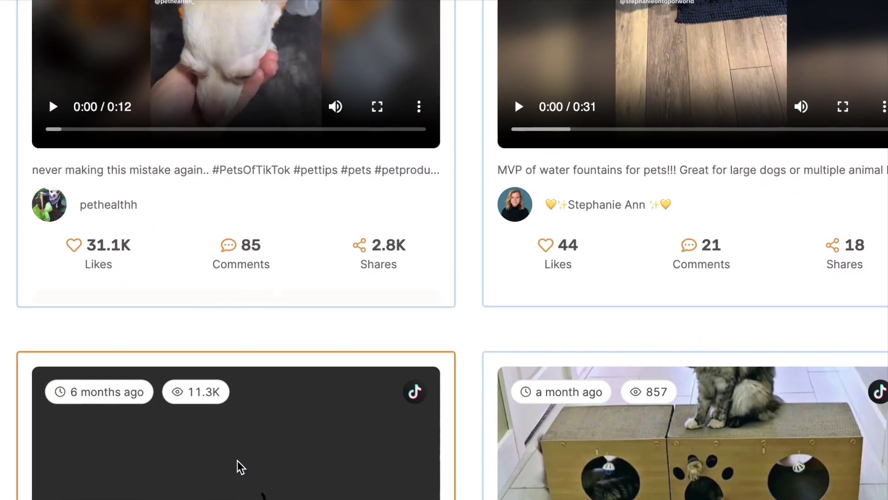